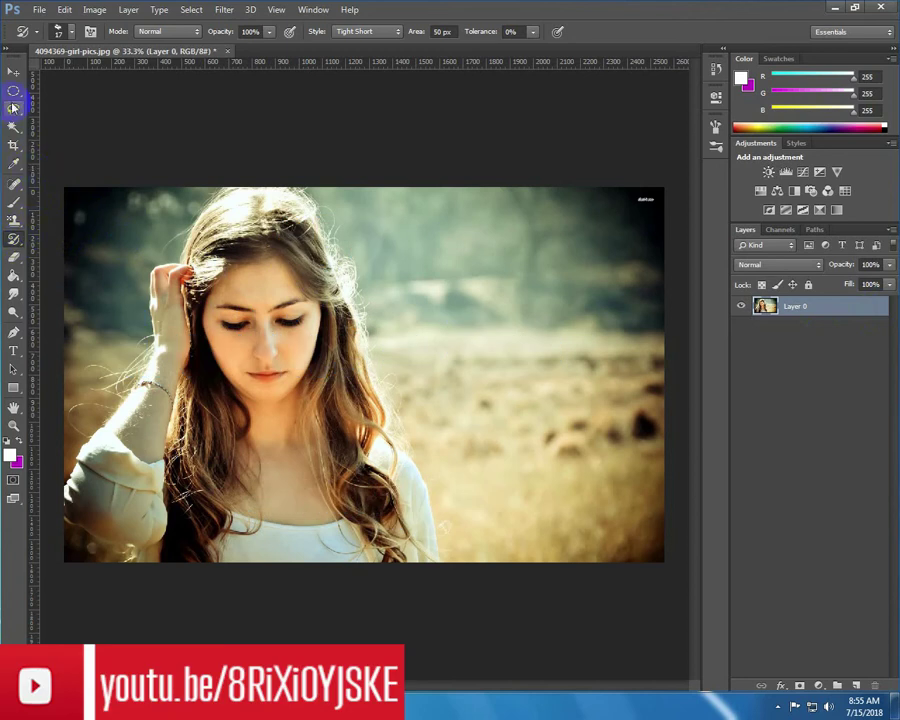
Add a new Layer 1 above the photo and fill it with solid white.
click(856, 686)
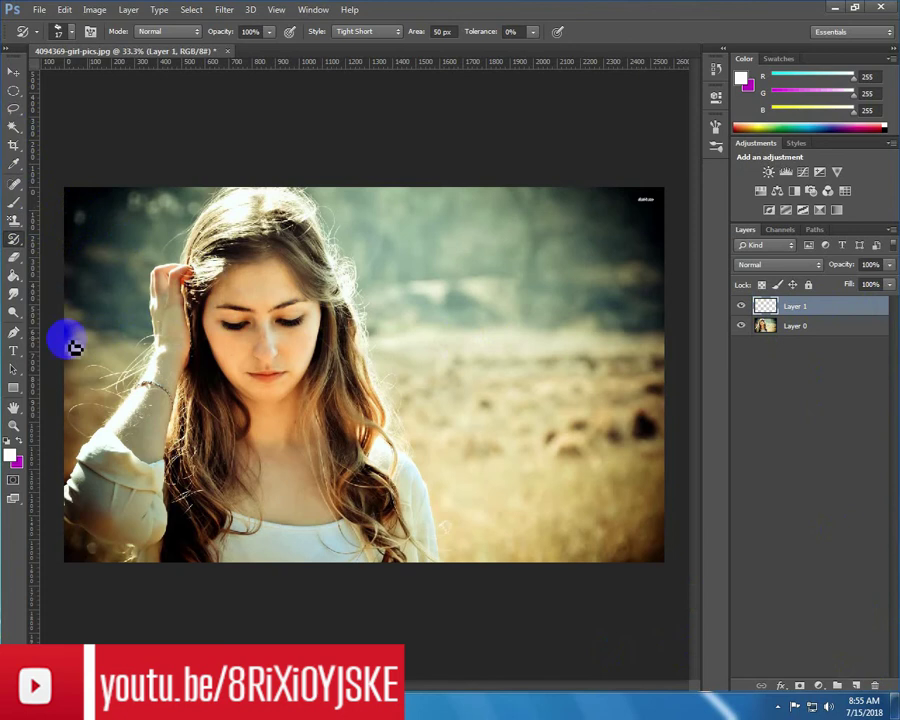
click(13, 283)
click(345, 323)
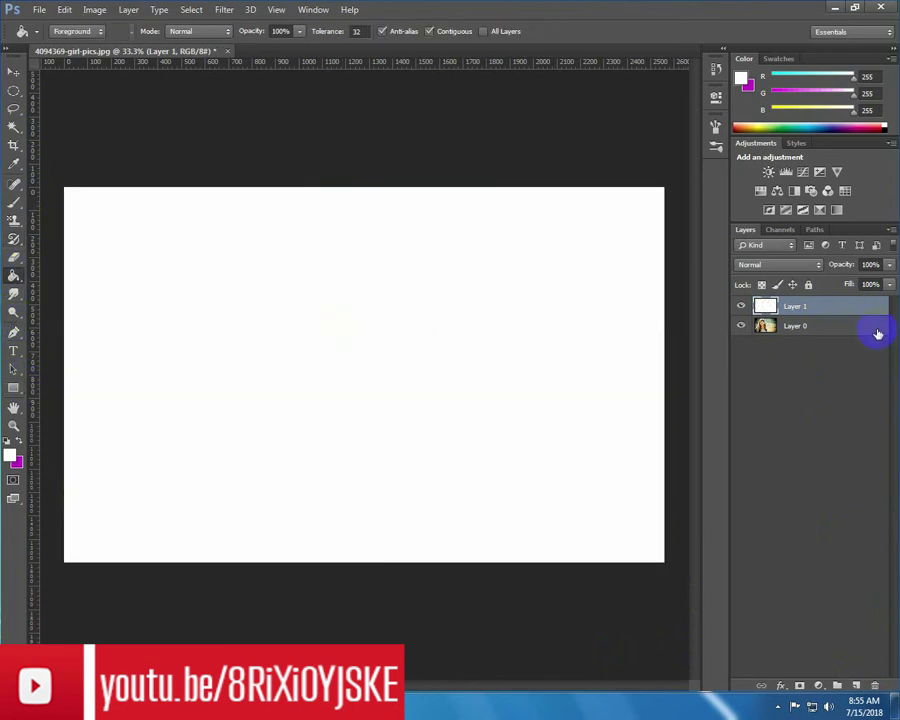
double_click(796, 307)
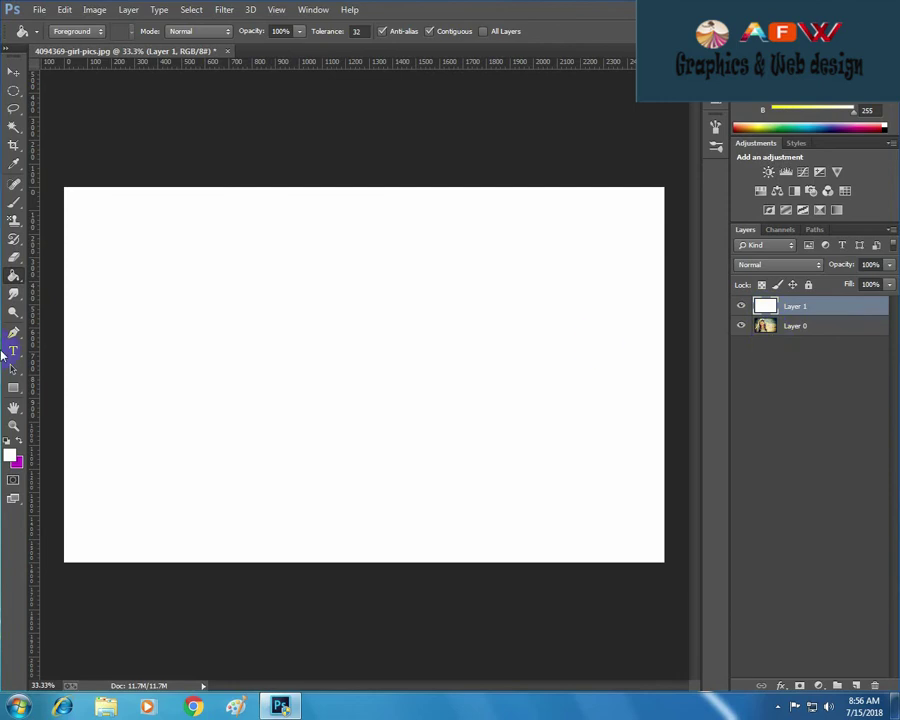
right_click(12, 242)
Use the History Brush to paint the woman's face, hair and shoulders back through the white layer.
click(80, 236)
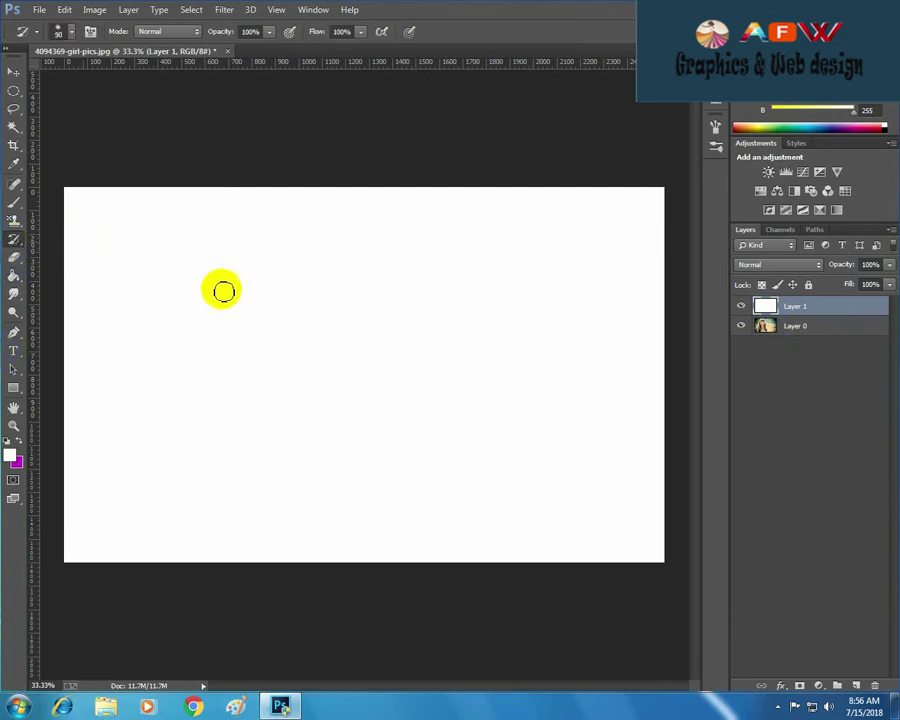
mouse_move(282, 246)
mouse_down()
mouse_move(187, 252)
mouse_move(161, 263)
mouse_move(209, 269)
mouse_move(191, 287)
mouse_move(358, 309)
mouse_move(197, 354)
mouse_move(237, 394)
mouse_move(245, 416)
mouse_move(233, 440)
mouse_move(297, 494)
mouse_up()
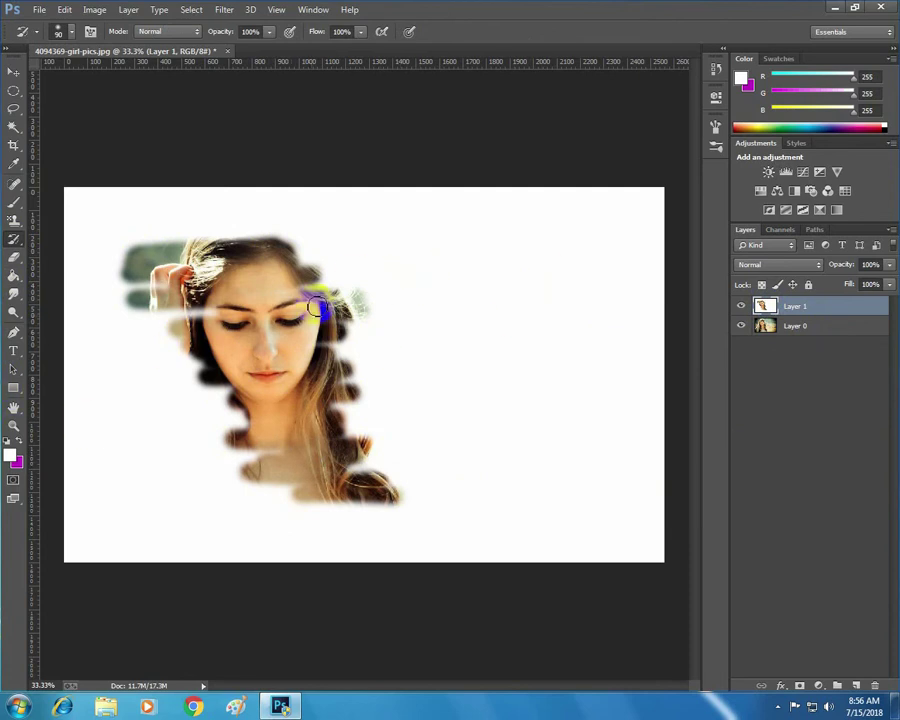
mouse_move(321, 301)
mouse_down()
mouse_move(338, 222)
mouse_move(313, 195)
mouse_move(321, 201)
mouse_move(263, 268)
mouse_up()
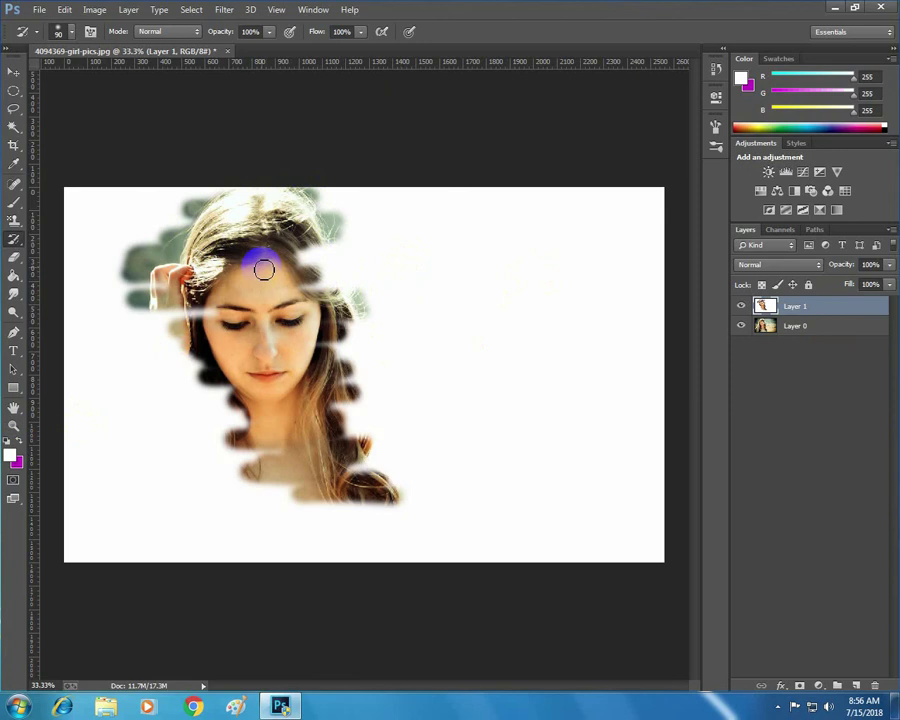
Review states in the History panel, then delete the white Layer 1.
click(715, 70)
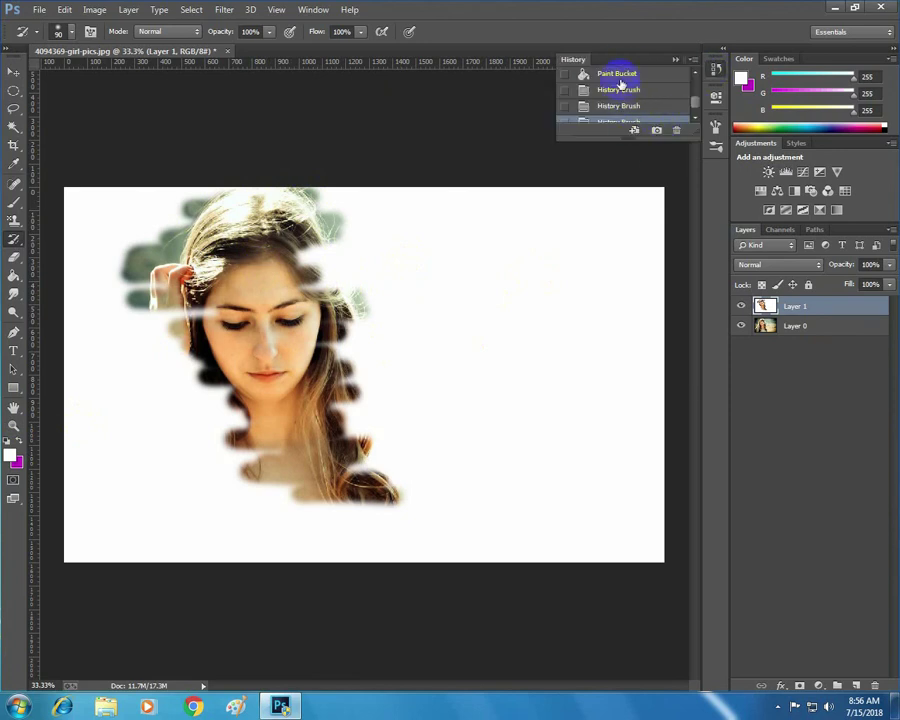
click(261, 249)
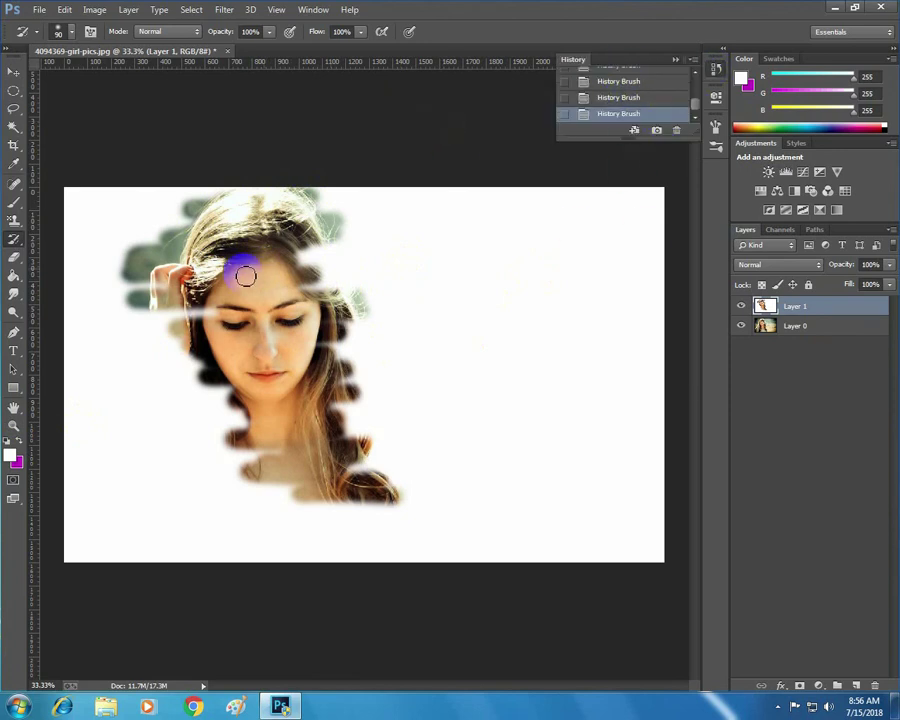
click(229, 334)
click(281, 245)
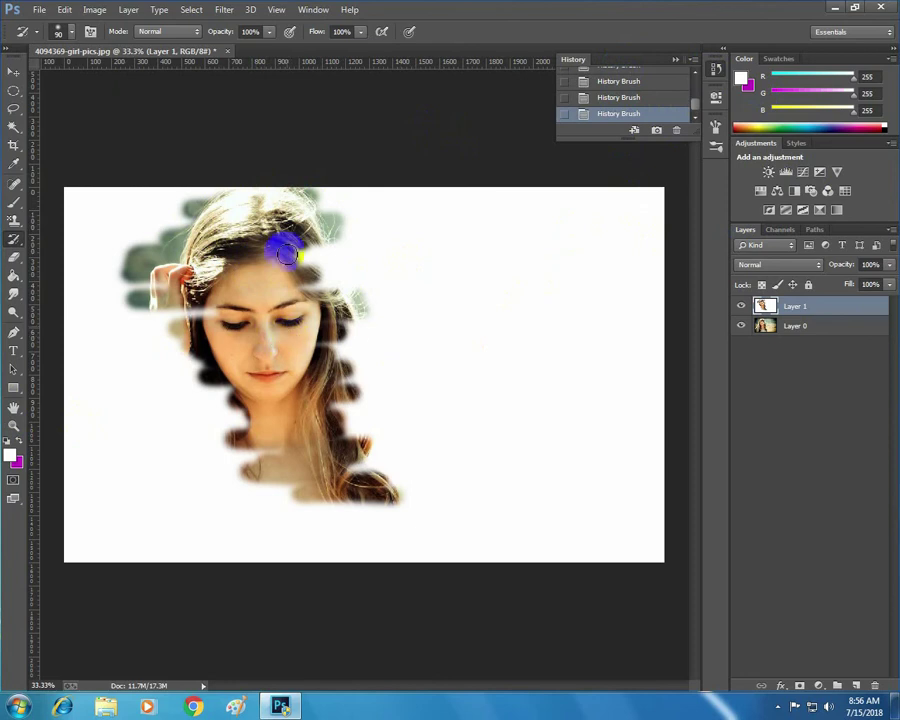
click(805, 328)
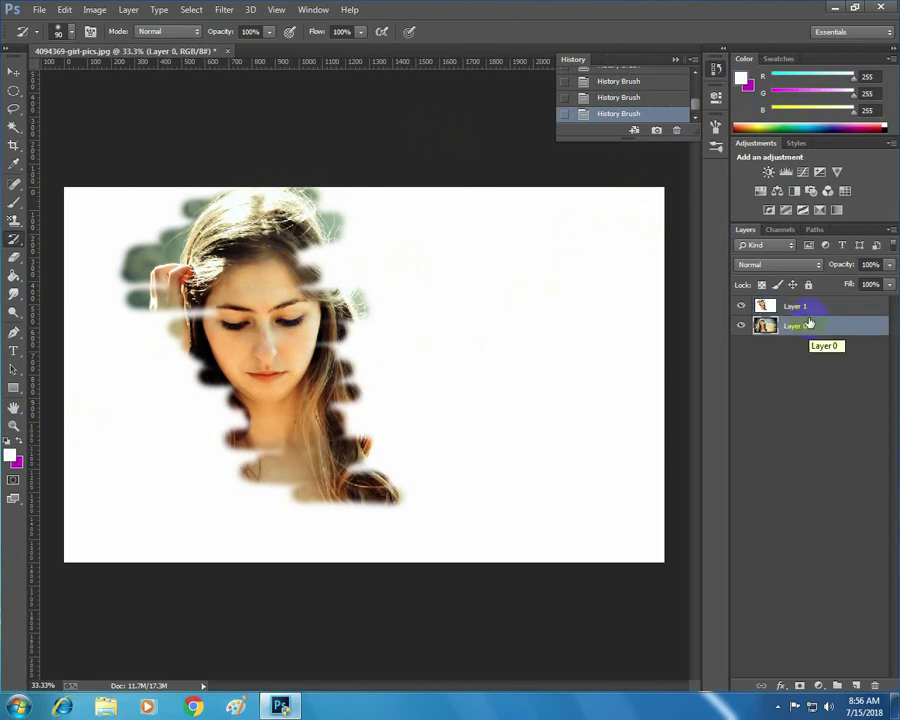
click(811, 311)
key(Delete)
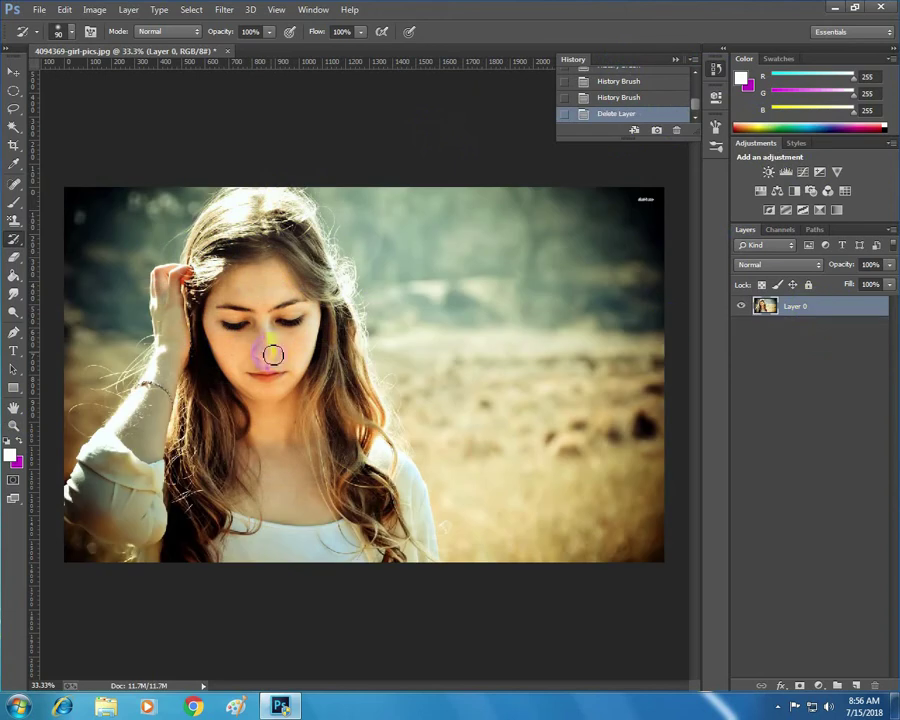
Paint broad magenta strokes over the hair, chin and neck with the Brush.
click(14, 201)
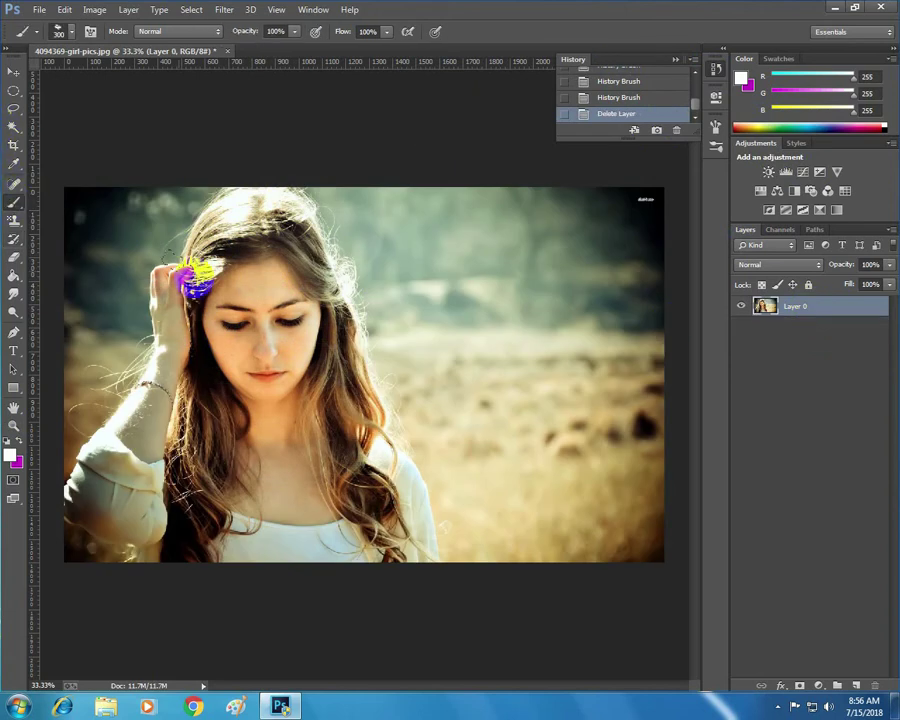
drag(192, 285, 186, 318)
click(20, 447)
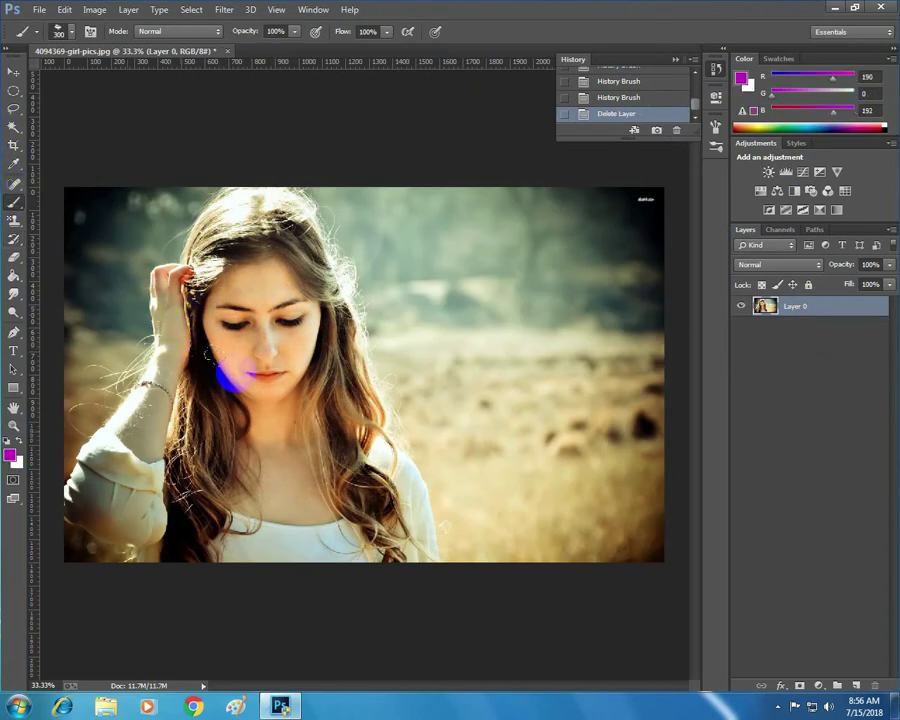
mouse_move(217, 371)
mouse_down()
mouse_move(365, 487)
mouse_move(502, 358)
mouse_move(458, 331)
mouse_move(476, 277)
mouse_move(225, 258)
mouse_move(212, 242)
mouse_up()
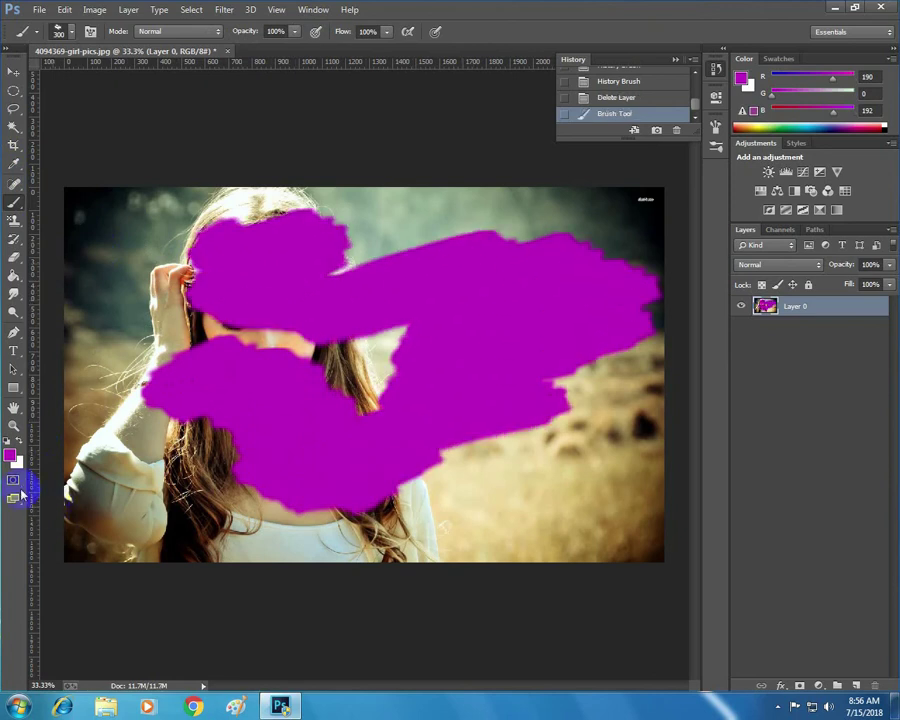
Set the foreground colour to red c00000 and paint a broad stroke across the face.
click(16, 459)
drag(474, 488, 472, 458)
click(598, 449)
mouse_move(345, 318)
mouse_down()
mouse_move(315, 350)
mouse_move(100, 348)
mouse_move(342, 362)
mouse_move(275, 542)
mouse_move(327, 376)
mouse_move(211, 245)
mouse_move(263, 204)
mouse_move(94, 305)
mouse_move(339, 290)
mouse_up()
Paint a bright green stroke over the red, then restore the face with the History Brush.
click(10, 456)
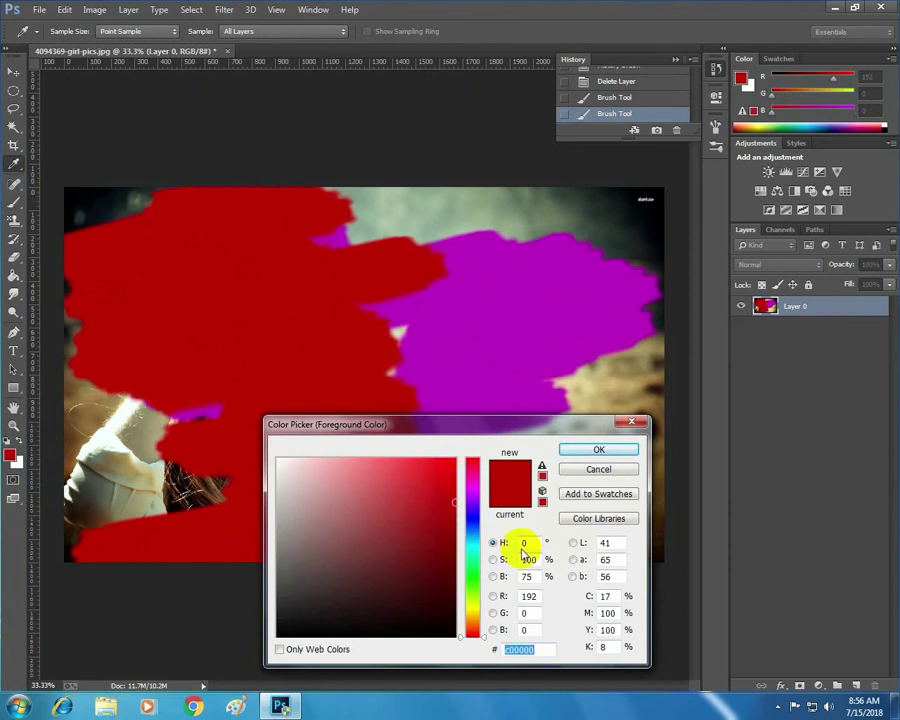
click(474, 588)
click(447, 483)
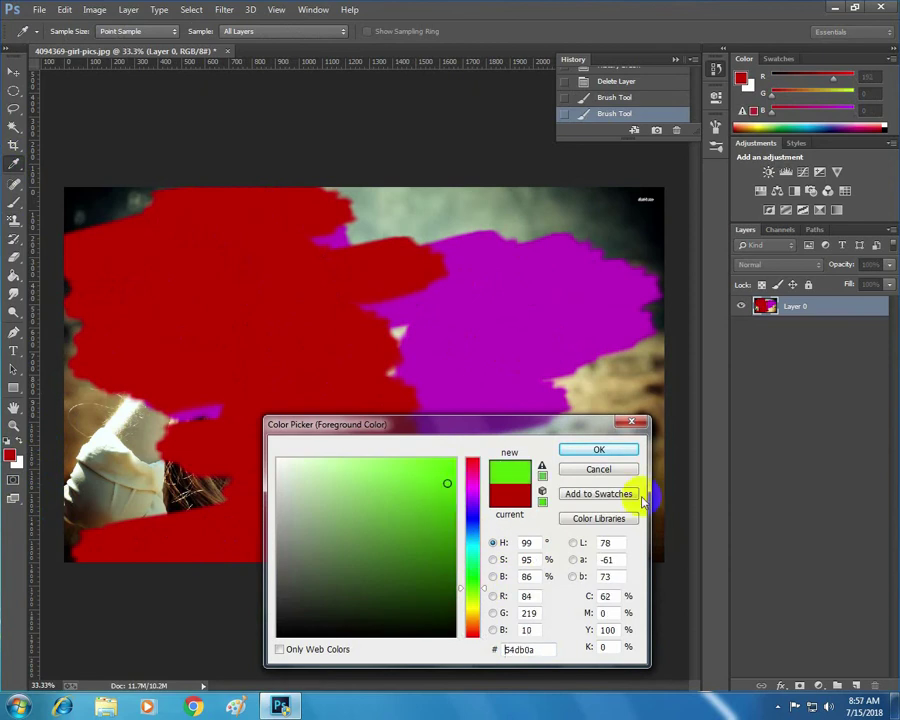
click(598, 450)
mouse_move(200, 348)
mouse_down()
mouse_move(287, 330)
mouse_move(272, 436)
mouse_move(345, 495)
mouse_up()
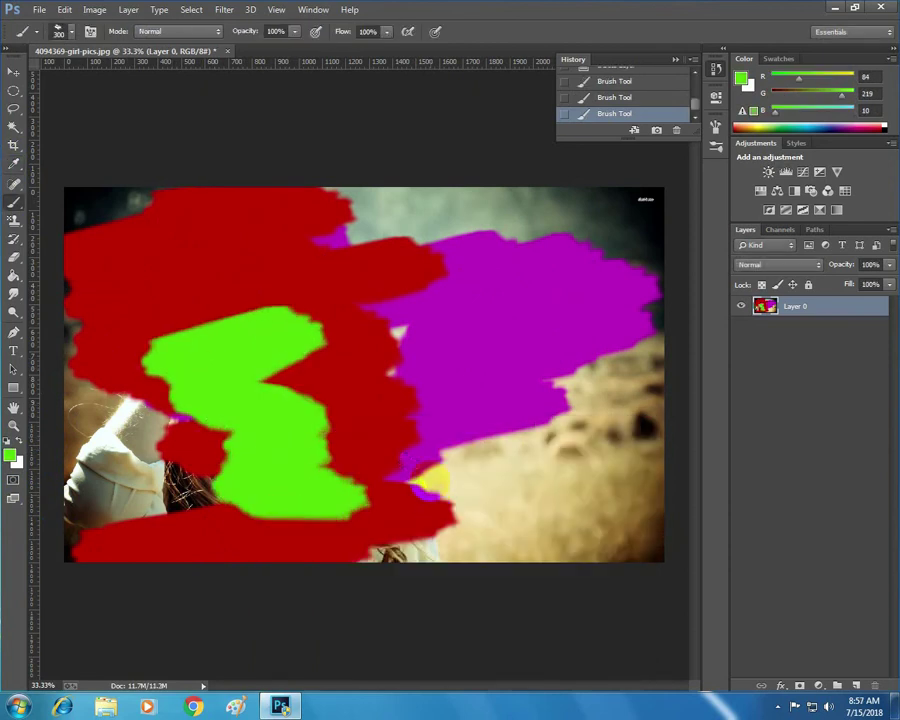
click(13, 241)
mouse_move(123, 342)
mouse_down()
mouse_move(277, 297)
mouse_move(93, 313)
mouse_move(346, 267)
mouse_move(269, 245)
mouse_move(201, 241)
mouse_move(256, 220)
mouse_up()
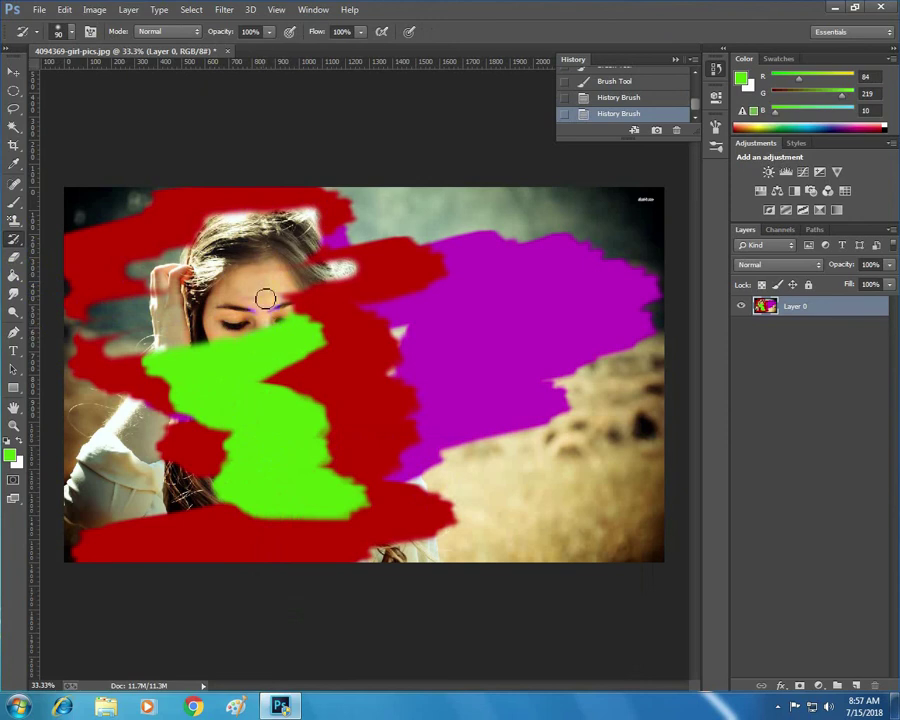
Enlarge the History Brush to 600 px and brush away all remaining paint.
mouse_move(263, 297)
mouse_down()
mouse_move(211, 317)
mouse_move(321, 327)
mouse_move(213, 400)
mouse_move(260, 400)
mouse_move(241, 442)
mouse_move(255, 300)
mouse_move(221, 251)
mouse_move(400, 420)
mouse_move(687, 245)
mouse_move(470, 300)
mouse_move(380, 260)
mouse_move(340, 200)
mouse_move(96, 241)
mouse_move(231, 311)
mouse_move(267, 617)
mouse_move(5, 540)
mouse_up()
key(bracketright)
key(bracketright)
key(bracketright)
drag(515, 377, 570, 428)
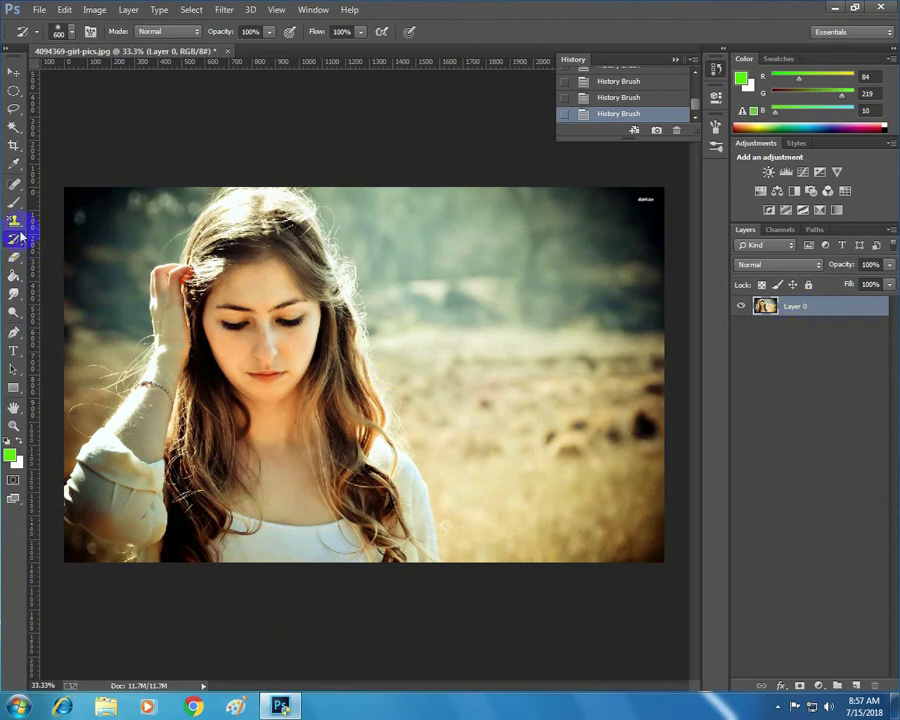
Flood the face, hair, arms, chest, sky and background with green using the Paint Bucket.
click(12, 456)
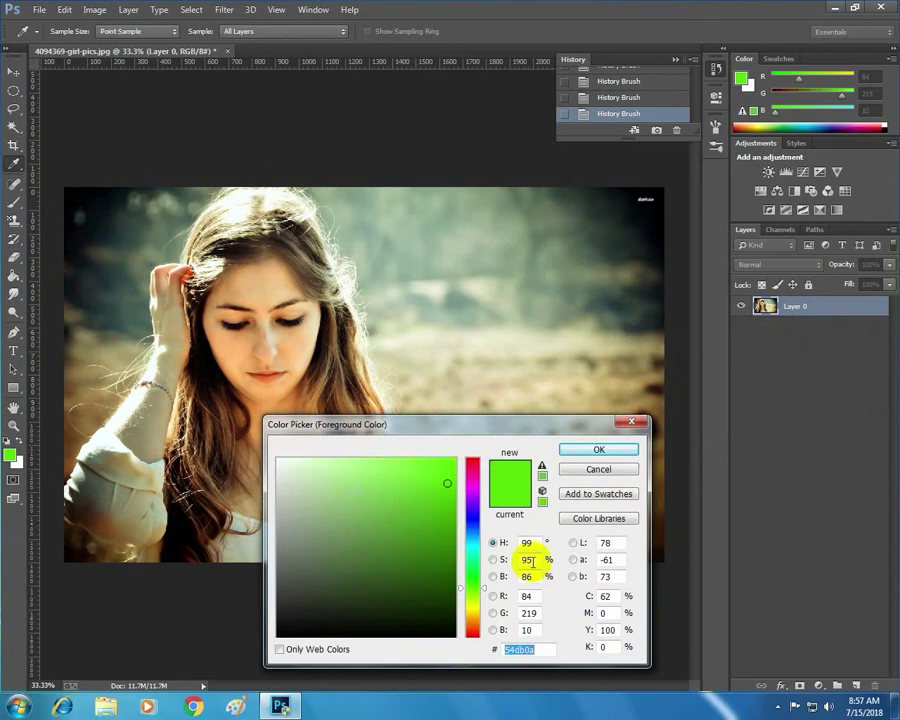
click(590, 448)
key(g)
click(452, 344)
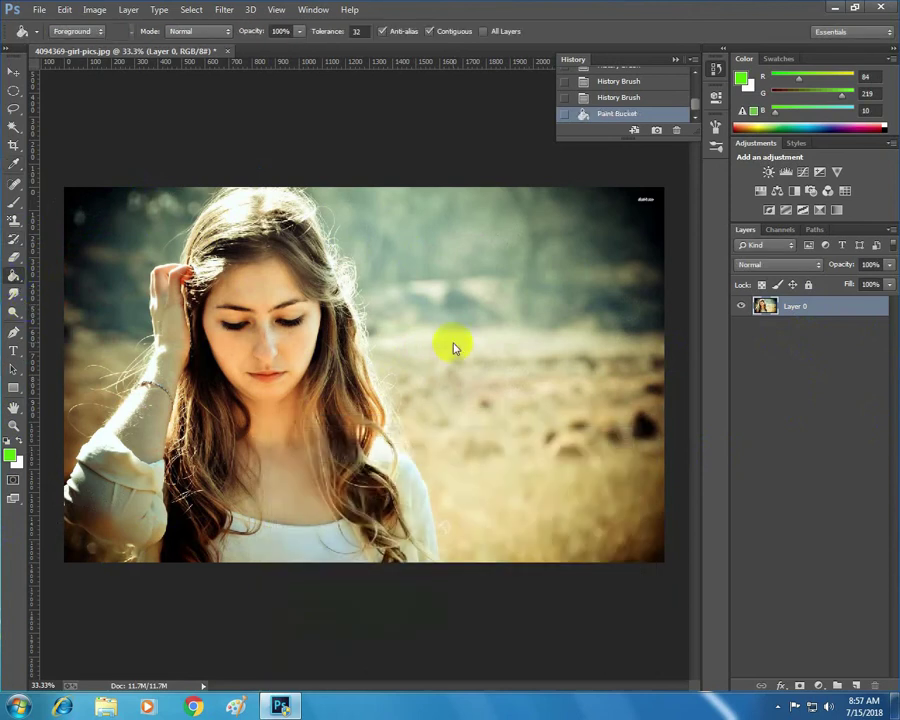
click(308, 334)
click(228, 342)
click(303, 474)
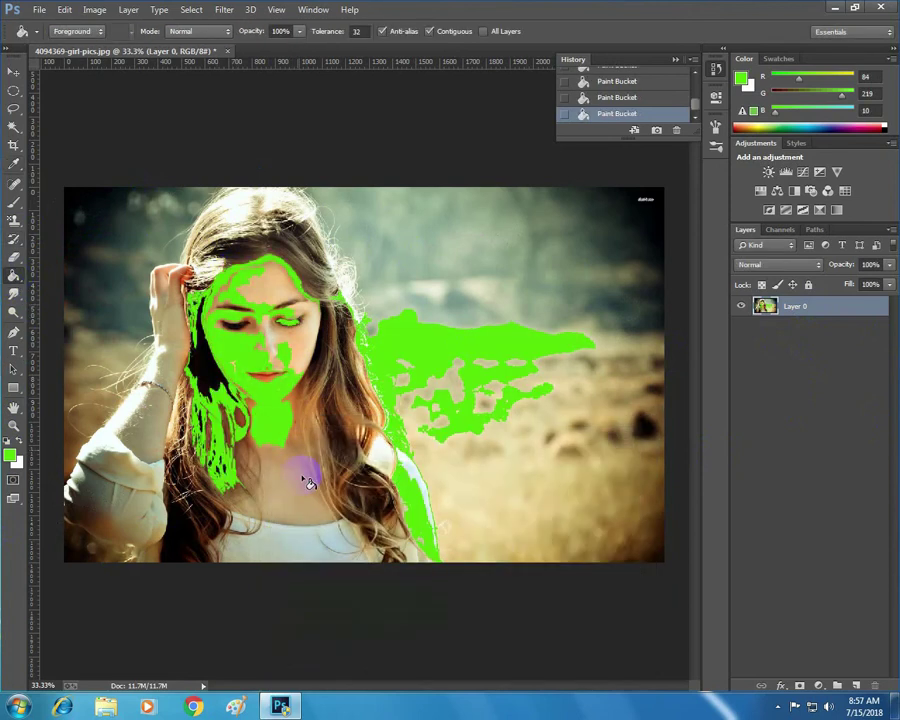
click(125, 422)
click(105, 537)
click(194, 304)
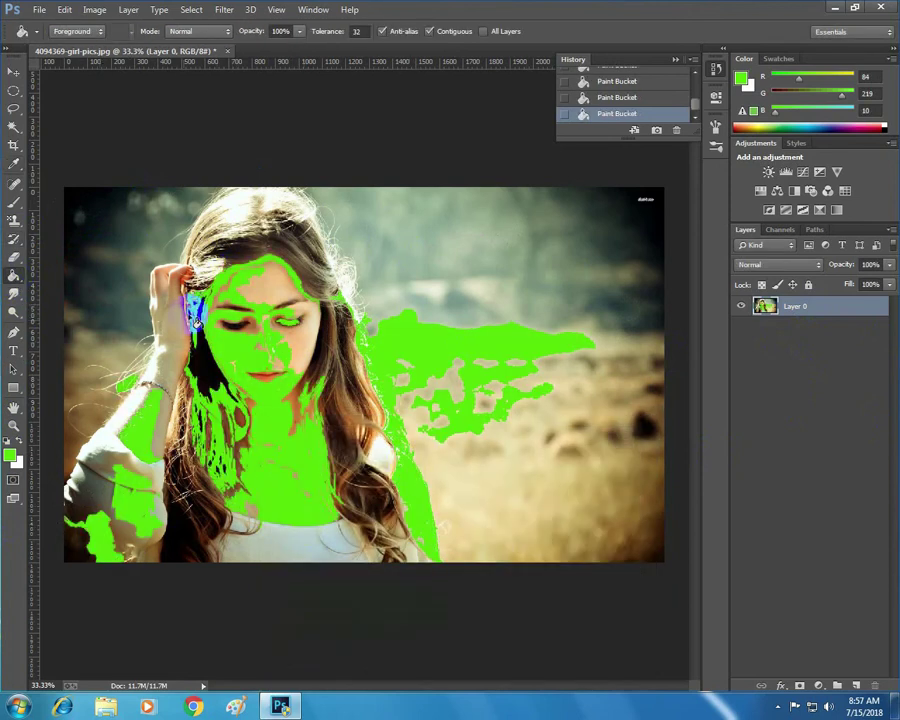
click(288, 230)
click(426, 318)
click(618, 332)
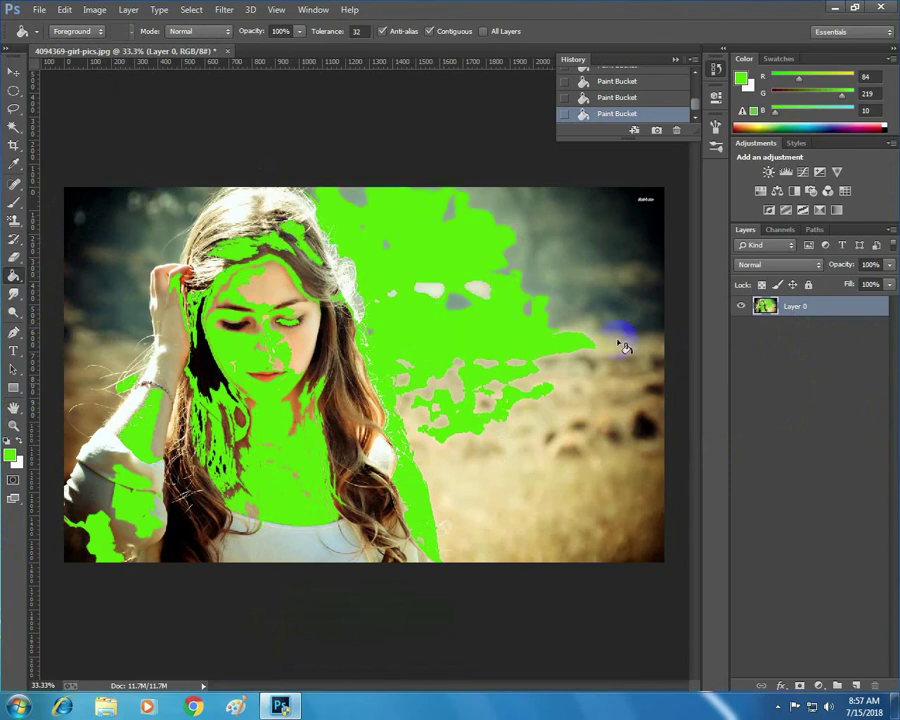
click(503, 515)
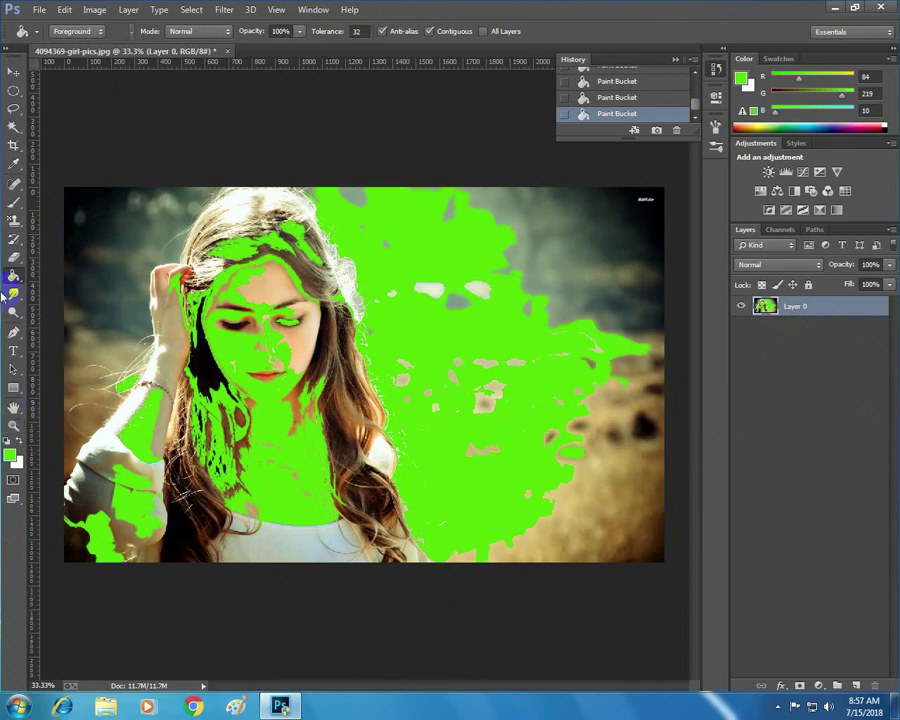
Paint the original photo back over all green areas with the History Brush.
click(14, 240)
mouse_move(270, 238)
mouse_down()
mouse_move(205, 268)
mouse_move(481, 267)
mouse_up()
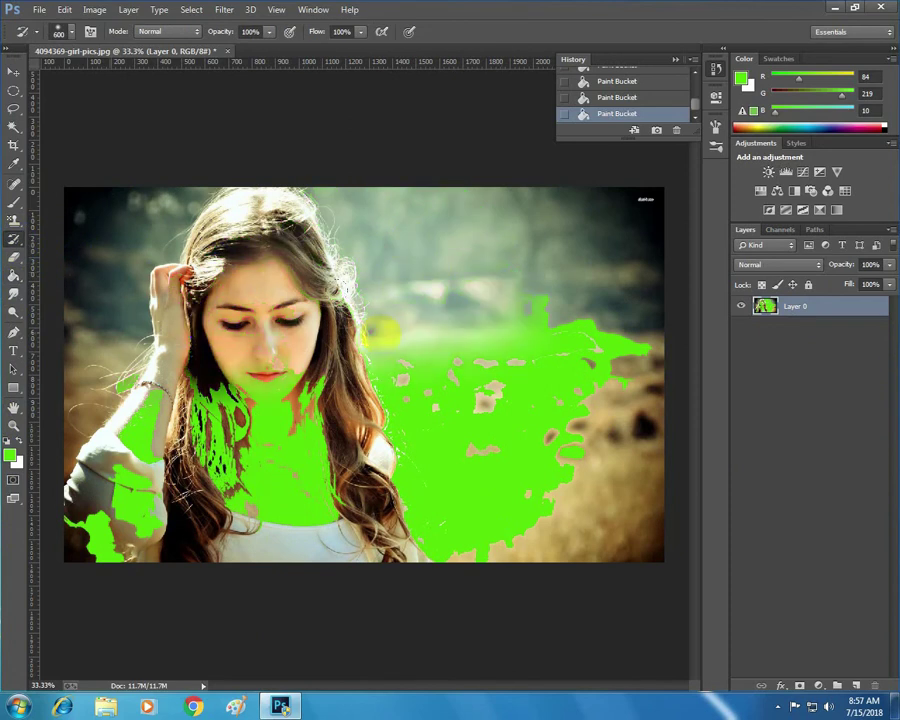
drag(433, 342, 390, 296)
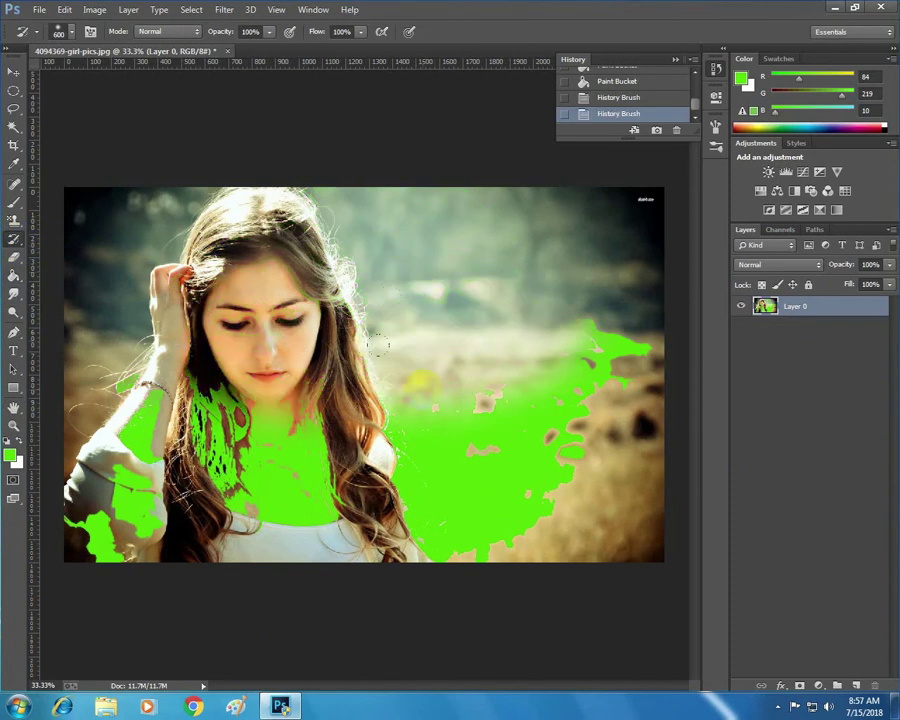
drag(450, 424, 591, 545)
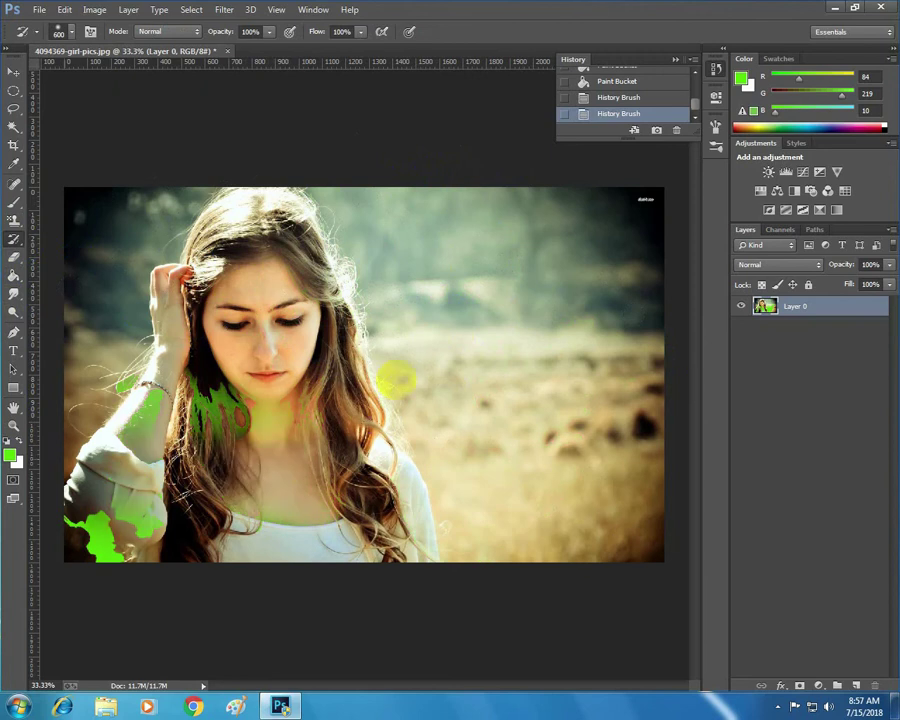
mouse_move(400, 372)
mouse_down()
mouse_move(90, 554)
mouse_move(103, 267)
mouse_up()
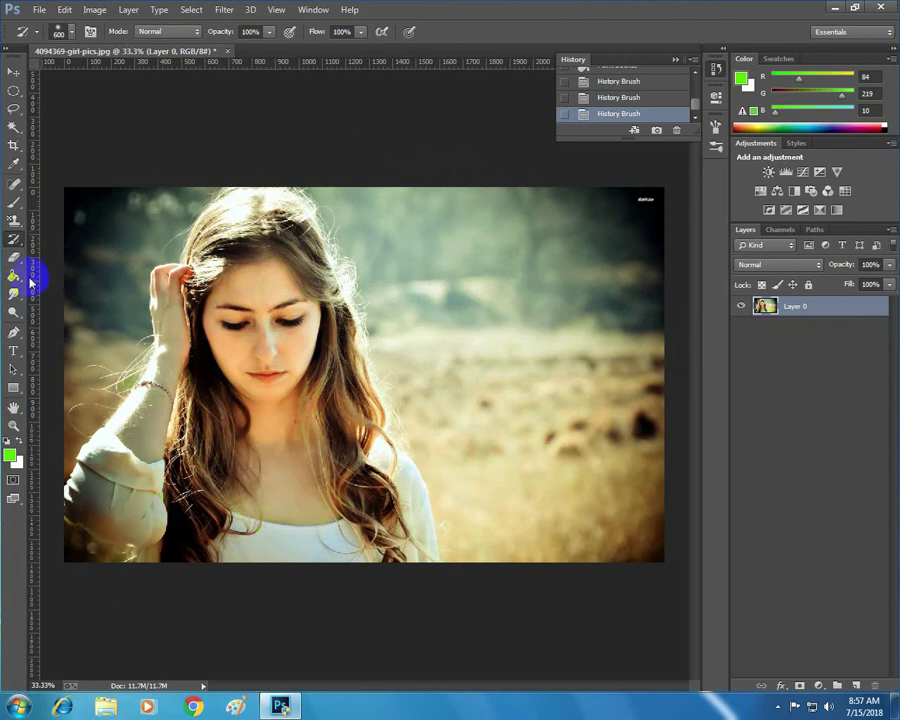
Fill the sky and lower-right field with green, then step back through history to undo them.
click(14, 275)
click(556, 333)
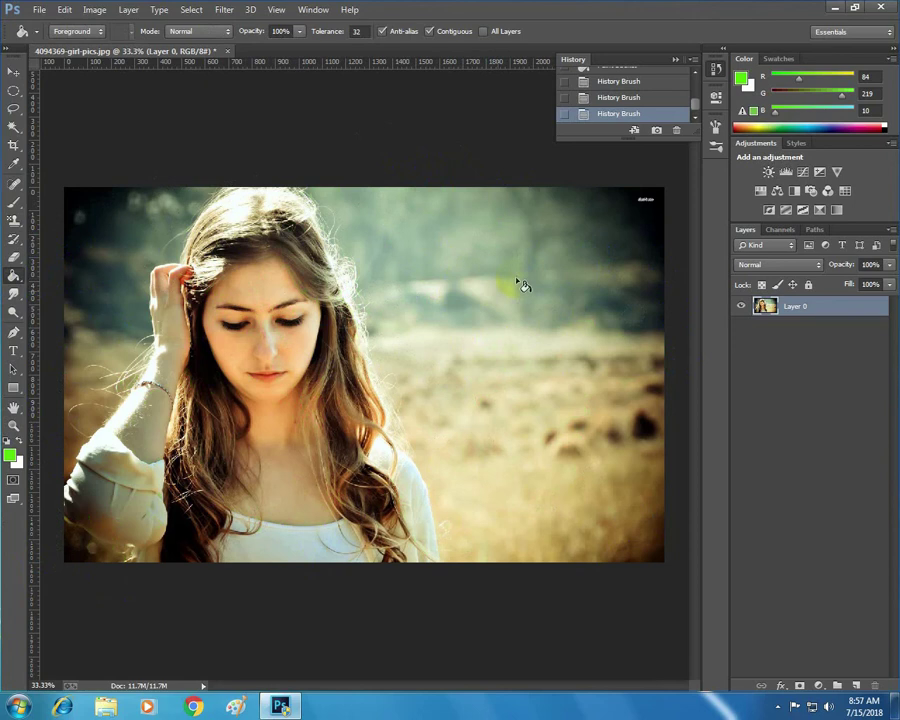
click(479, 292)
click(497, 238)
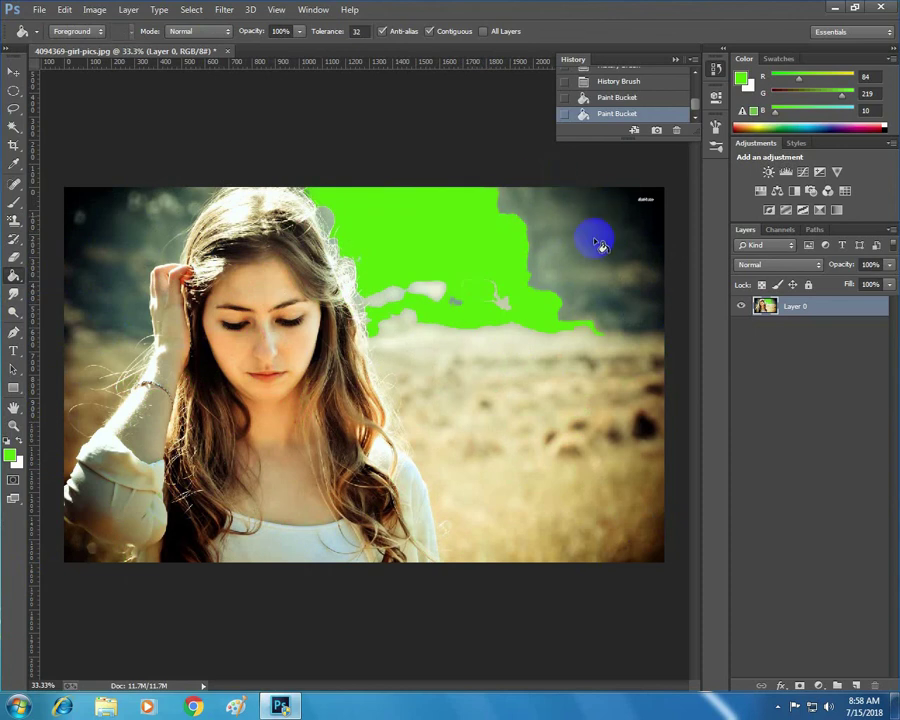
click(622, 242)
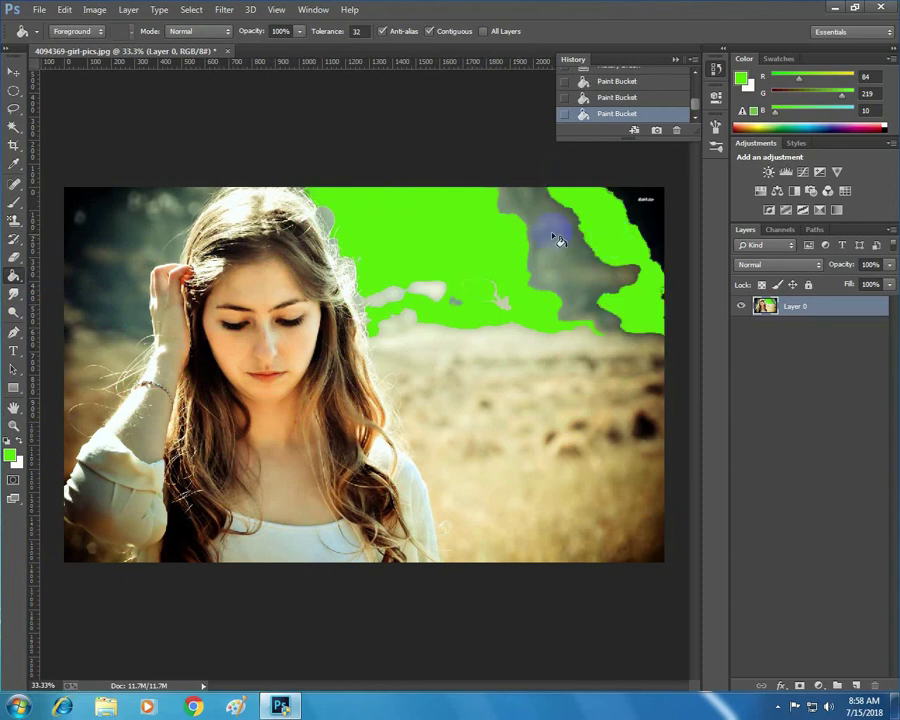
click(640, 192)
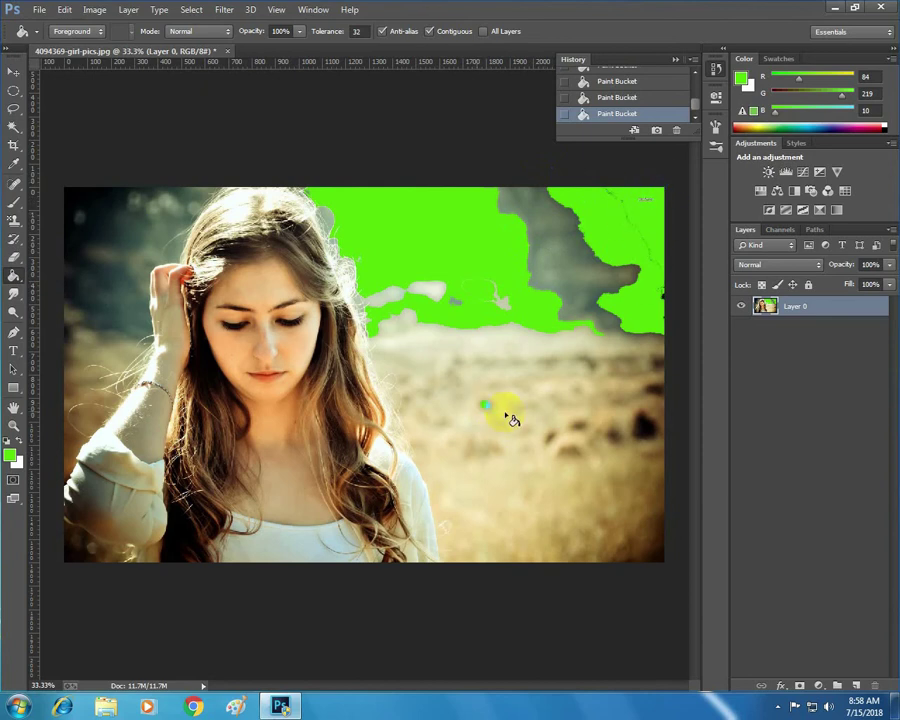
click(646, 430)
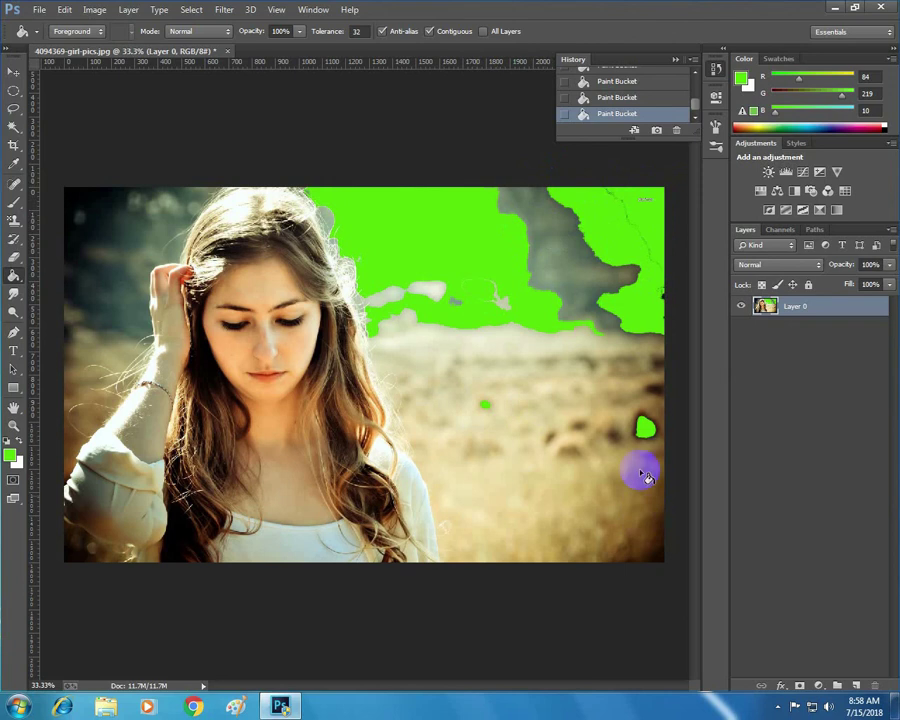
click(626, 420)
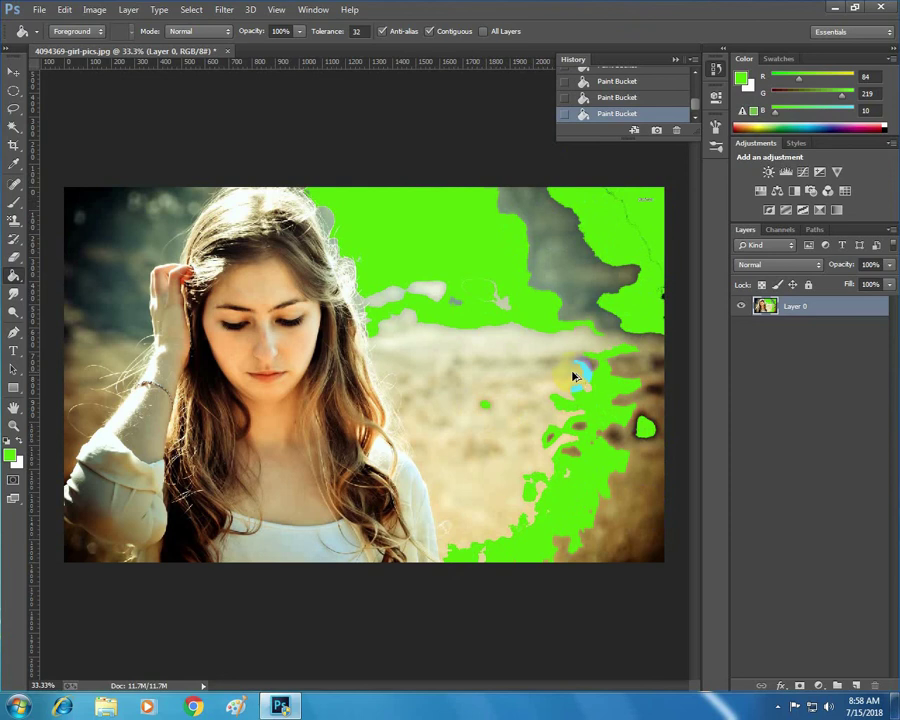
key(ctrl+alt+z)
key(ctrl+alt+z)
key(ctrl+alt+z)
key(ctrl+alt+z)
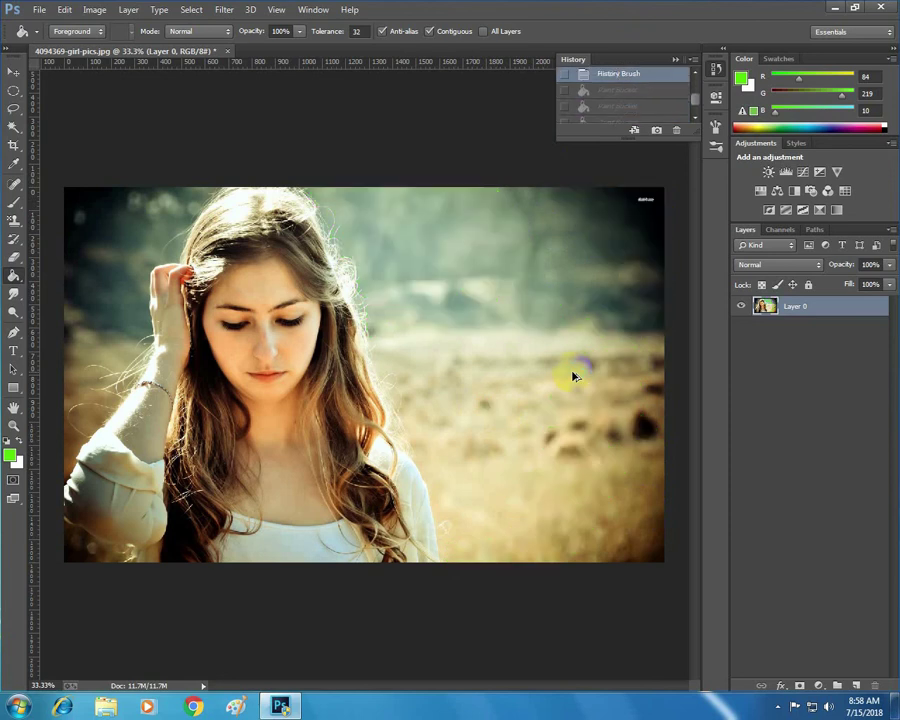
Redo the green fills on the sky and field.
key(ctrl+shift+z)
key(ctrl+shift+z)
key(ctrl+shift+z)
key(ctrl+alt+z)
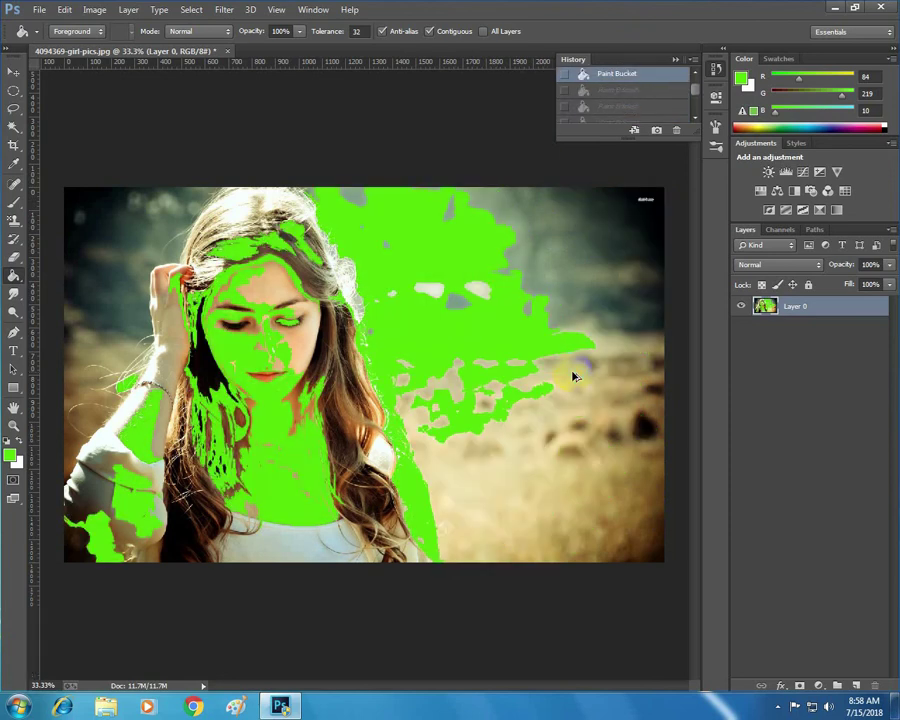
key(ctrl+alt+z)
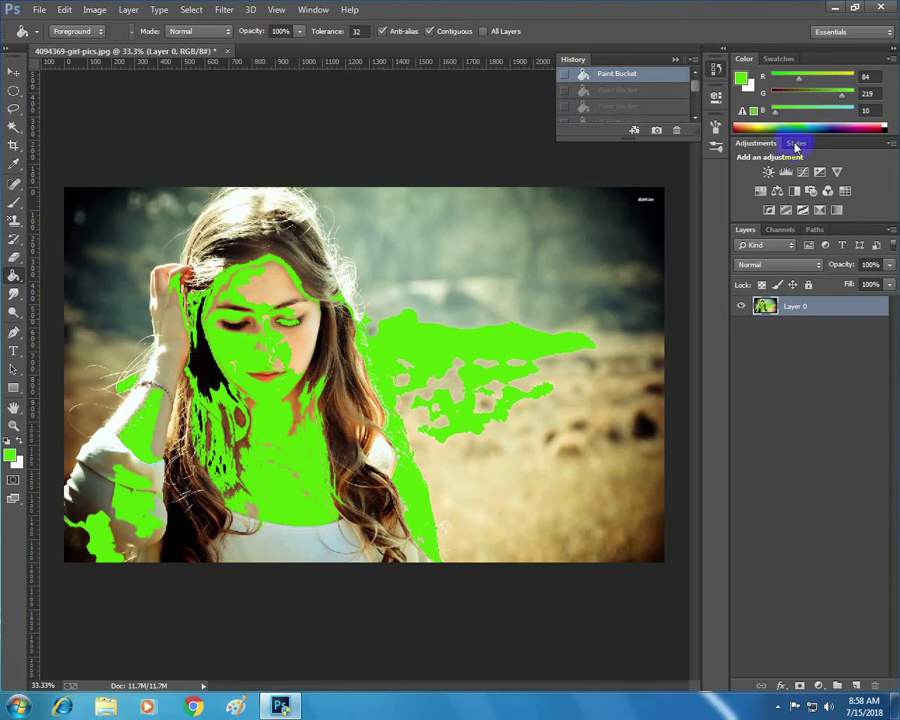
drag(698, 88, 663, 76)
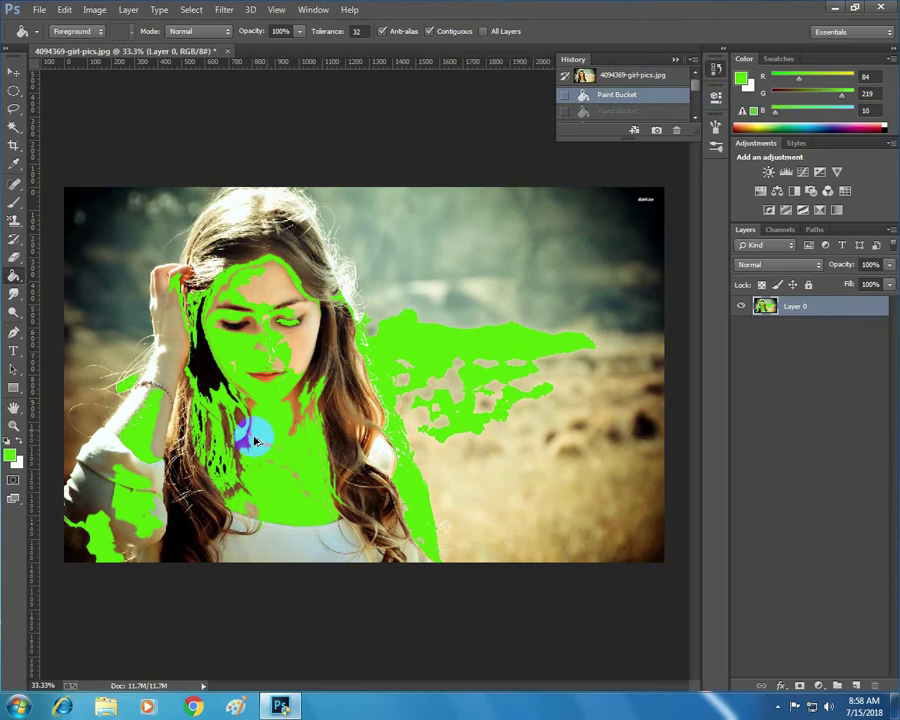
Paint the original photo back over the green face, hair and nose spot with the History Brush.
click(14, 238)
mouse_move(270, 290)
mouse_down()
mouse_move(410, 316)
mouse_move(450, 370)
mouse_move(194, 326)
mouse_move(108, 472)
mouse_move(378, 532)
mouse_move(291, 472)
mouse_up()
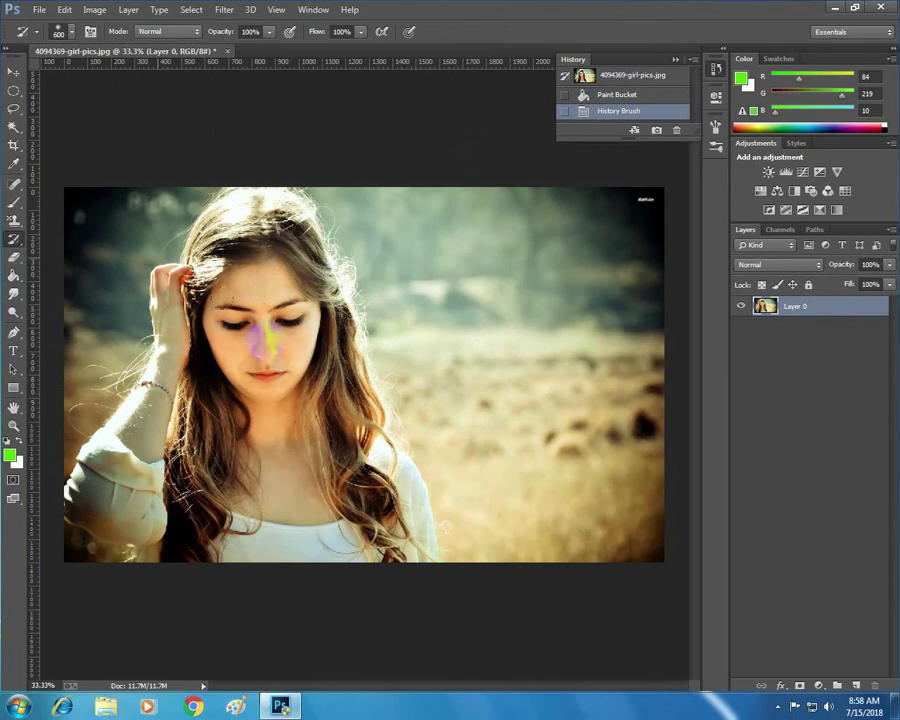
click(265, 340)
double_click(793, 308)
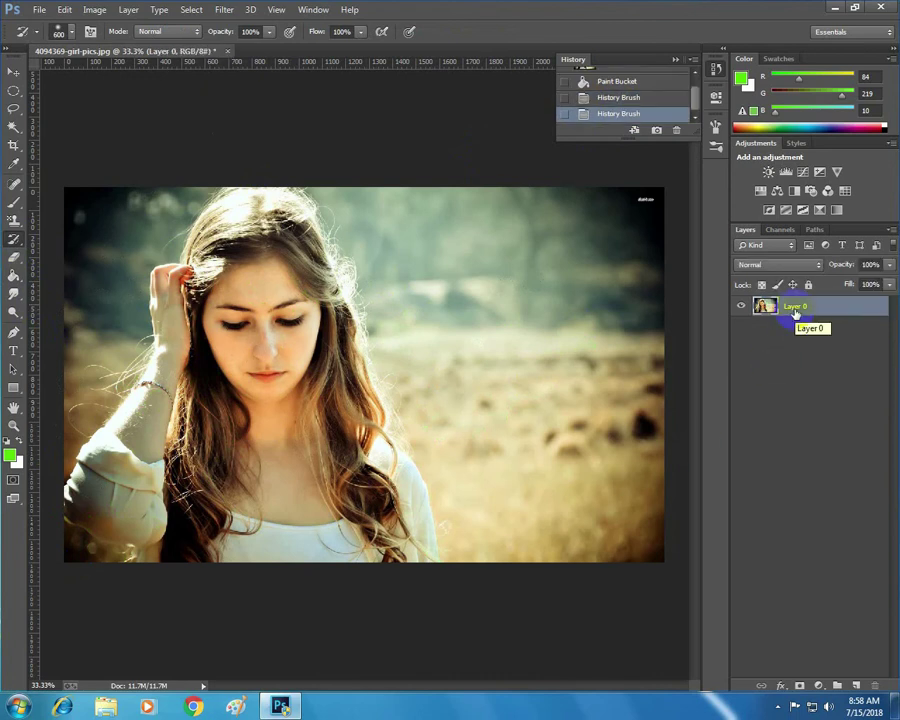
Add a new Layer 1 above the photo and fill it solid green.
click(857, 686)
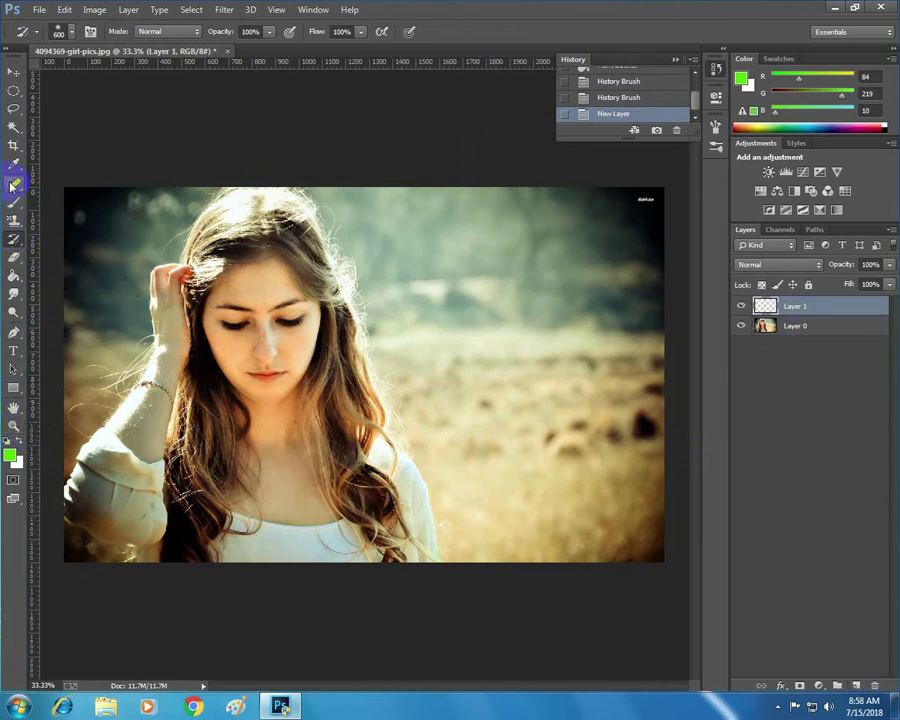
click(13, 275)
click(367, 334)
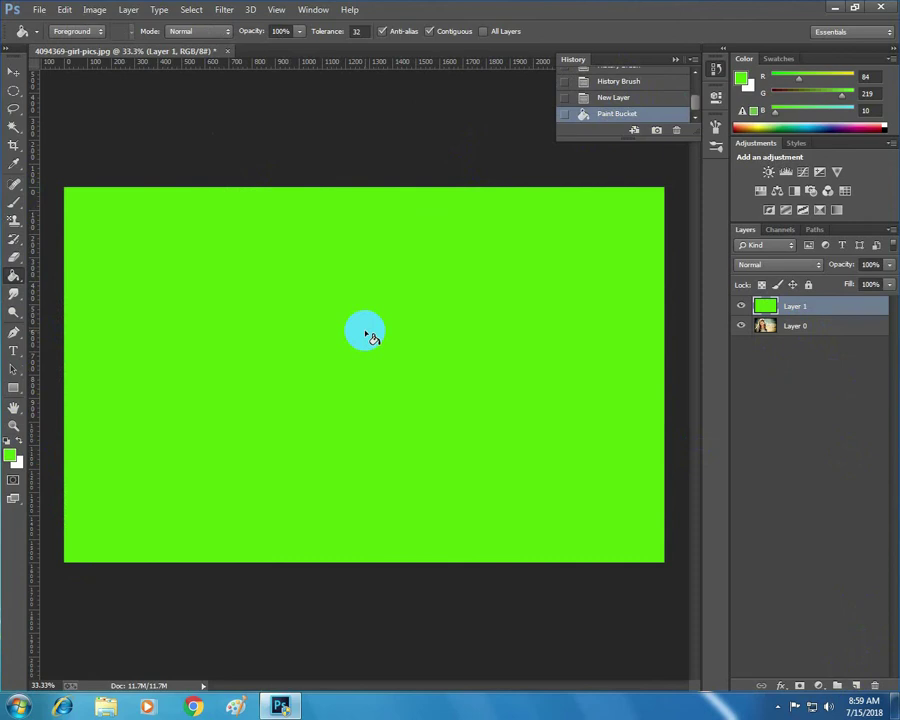
Select the History Brush and choose a textured scatter brush tip.
click(16, 244)
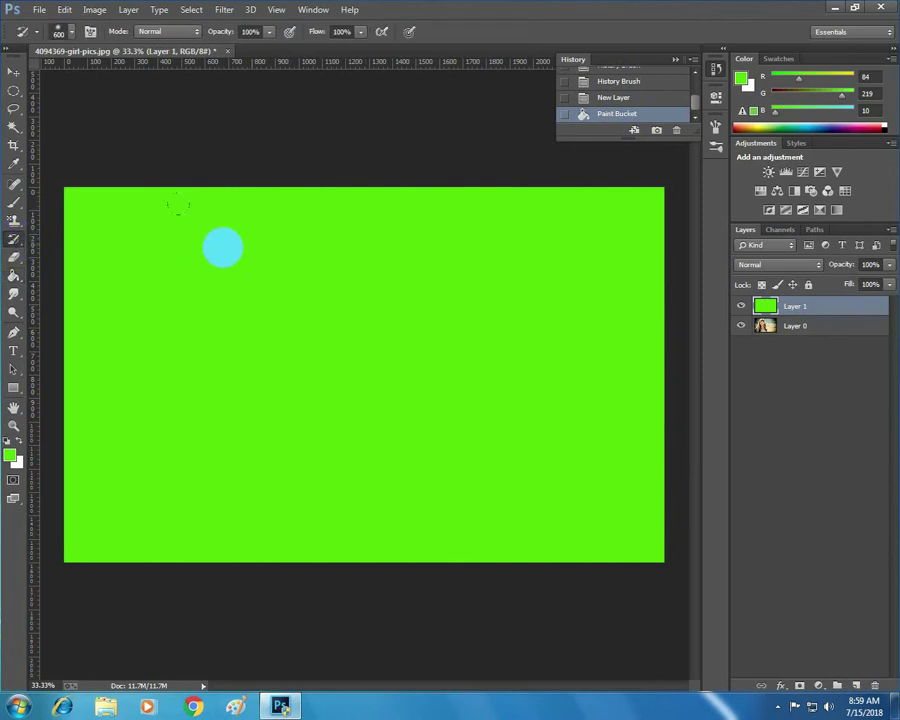
right_click(220, 248)
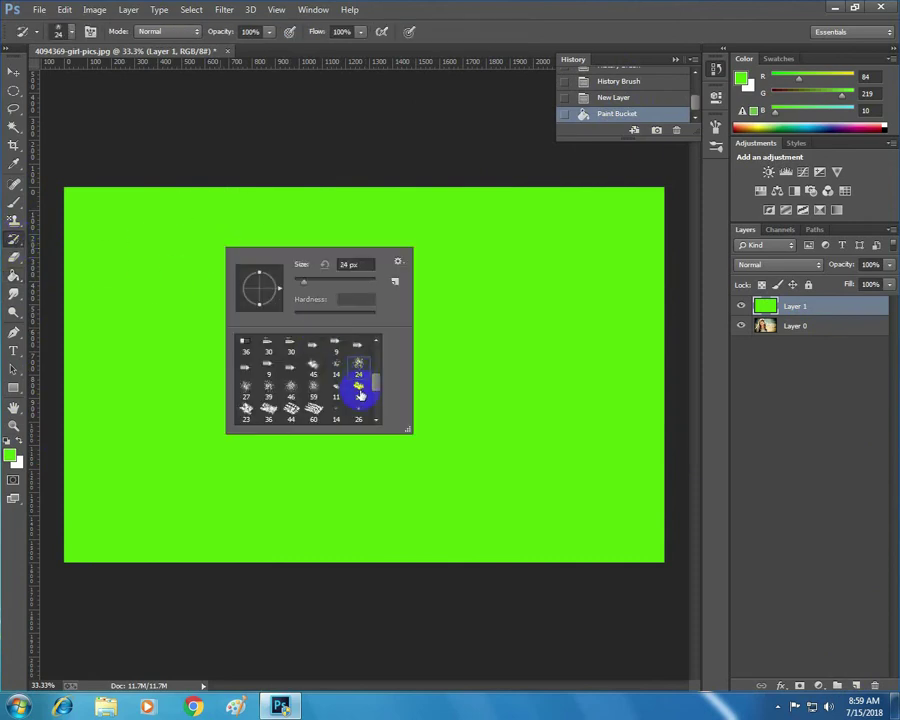
click(269, 291)
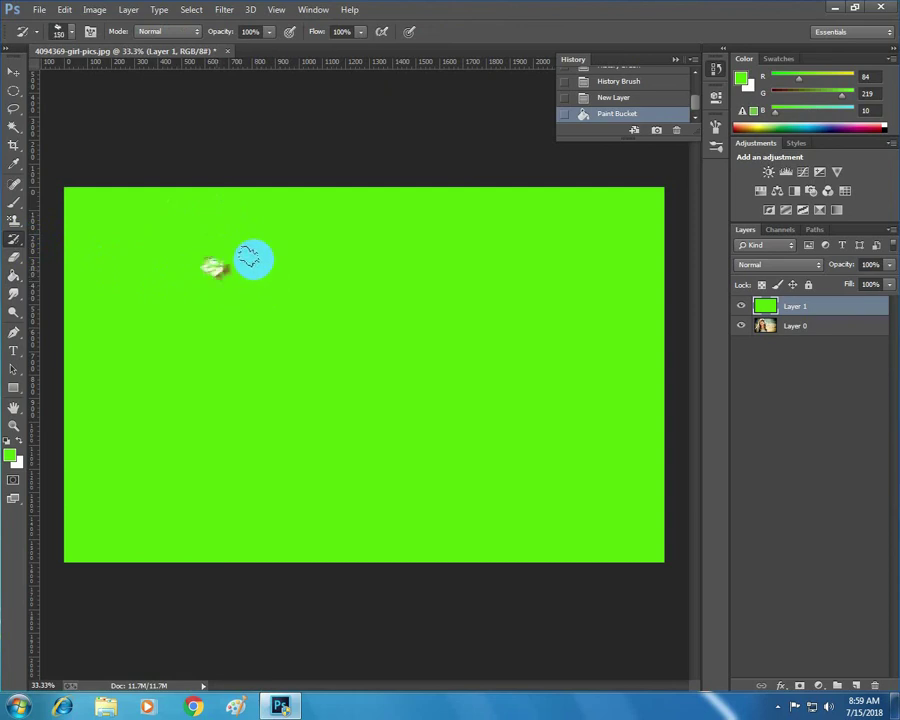
Use size-150 History Brush strokes on the green layer to reveal the face, hair and an upper-right sky patch.
mouse_move(269, 291)
mouse_down()
mouse_move(240, 268)
mouse_move(161, 305)
mouse_move(231, 321)
mouse_move(241, 342)
mouse_move(213, 378)
mouse_move(305, 404)
mouse_move(301, 428)
mouse_move(251, 412)
mouse_move(265, 322)
mouse_move(261, 262)
mouse_move(211, 255)
mouse_move(280, 215)
mouse_move(240, 198)
mouse_move(230, 210)
mouse_move(300, 310)
mouse_move(247, 466)
mouse_move(390, 521)
mouse_move(420, 400)
mouse_up()
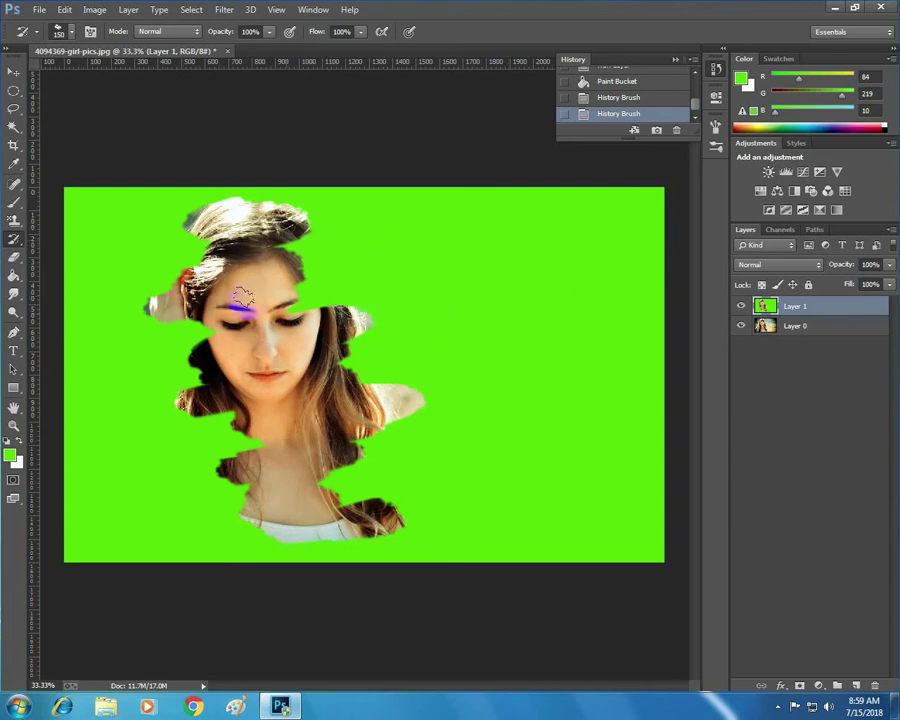
drag(267, 295, 388, 257)
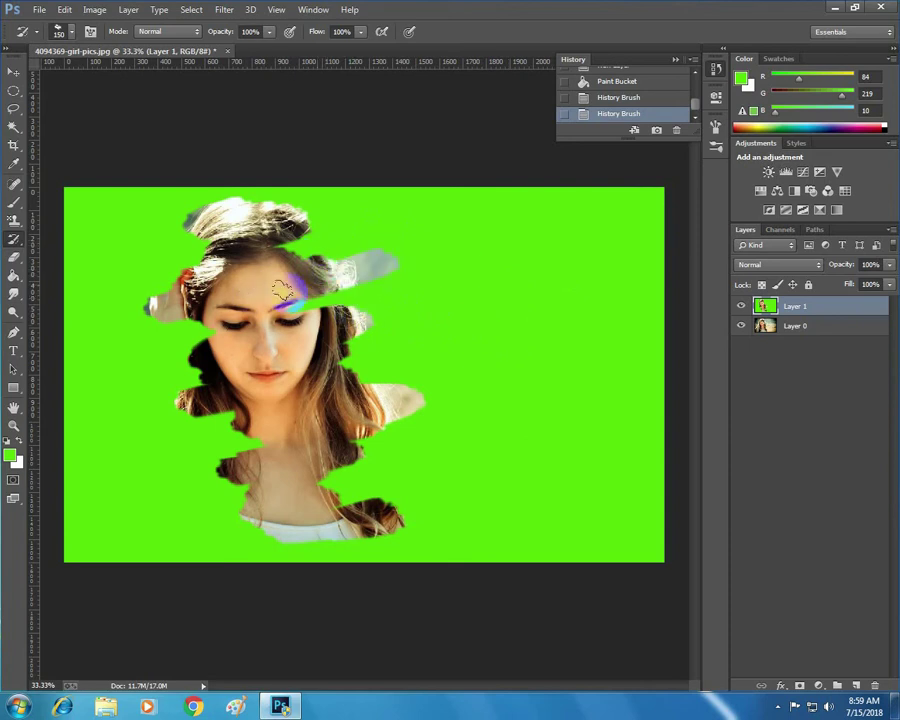
drag(258, 298, 112, 330)
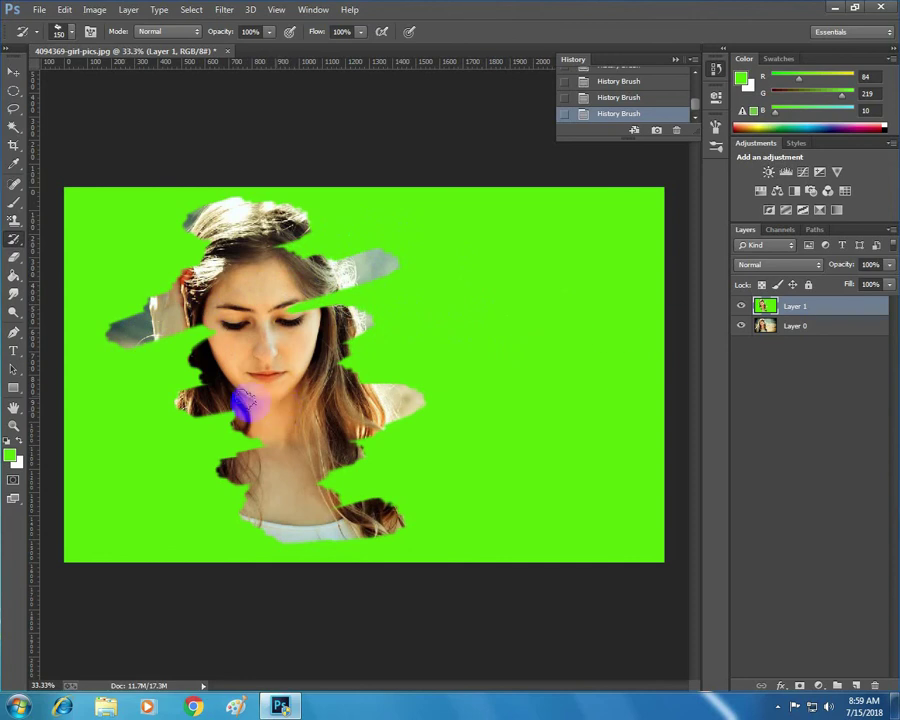
drag(148, 422, 120, 422)
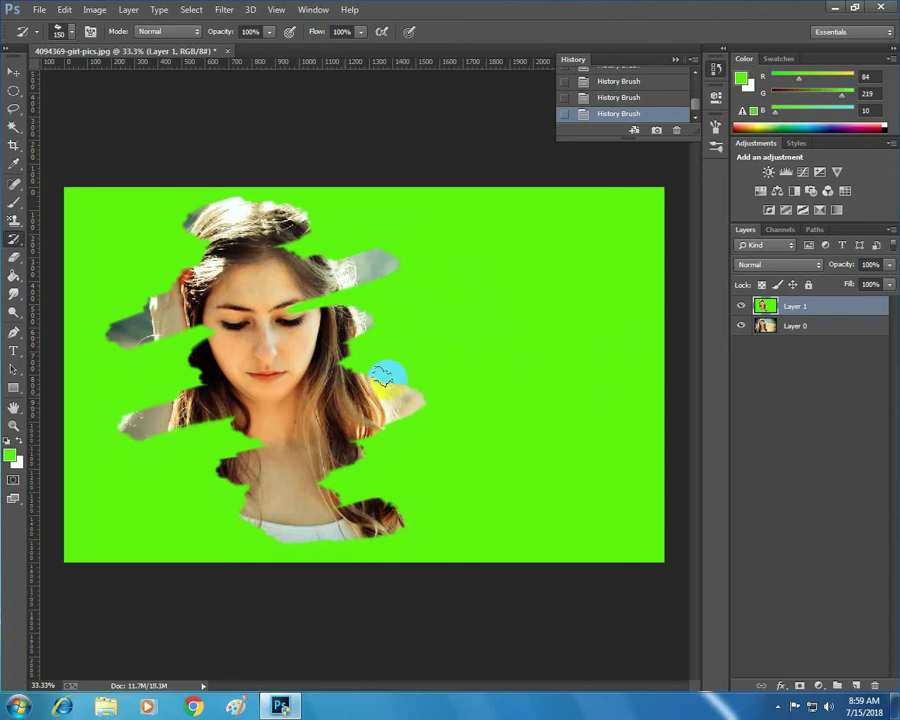
drag(445, 360, 392, 408)
drag(201, 482, 352, 510)
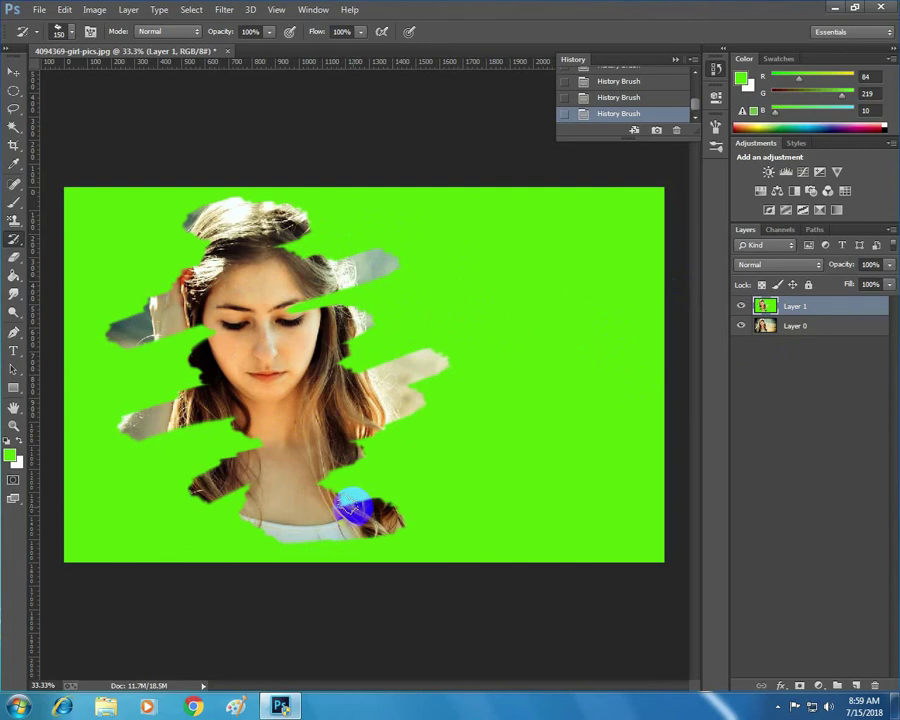
mouse_move(601, 236)
mouse_down()
mouse_move(549, 257)
mouse_move(543, 208)
mouse_move(489, 237)
mouse_move(483, 181)
mouse_move(458, 201)
mouse_move(442, 235)
mouse_move(532, 231)
mouse_move(646, 246)
mouse_move(583, 235)
mouse_move(647, 201)
mouse_move(672, 201)
mouse_move(547, 200)
mouse_up()
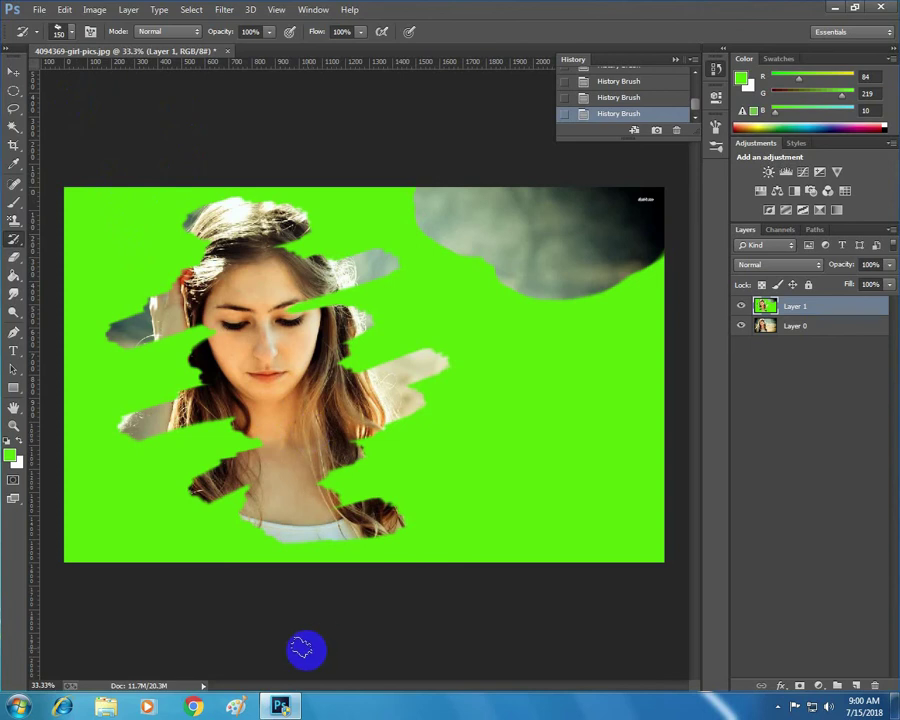
Browse to D:\graphic design july-september in Computer, accepting the flash disk scan.
click(282, 706)
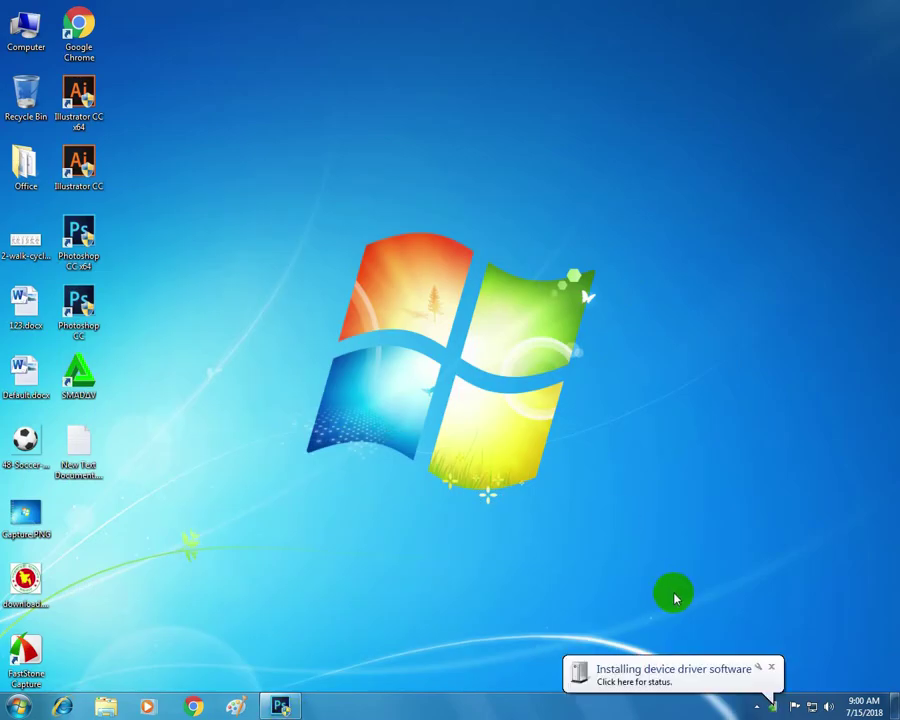
double_click(28, 35)
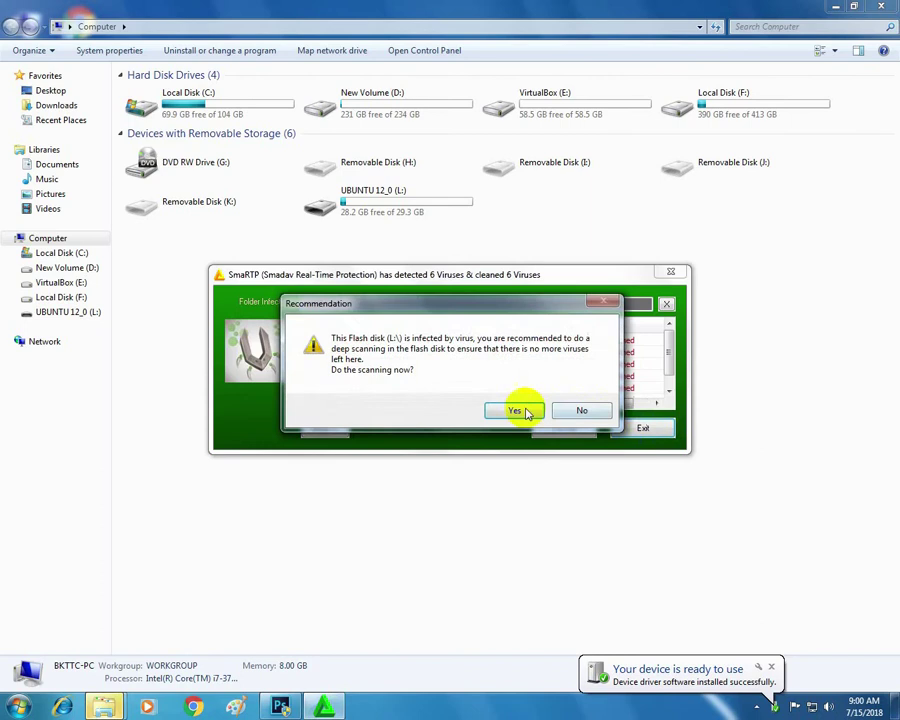
click(514, 409)
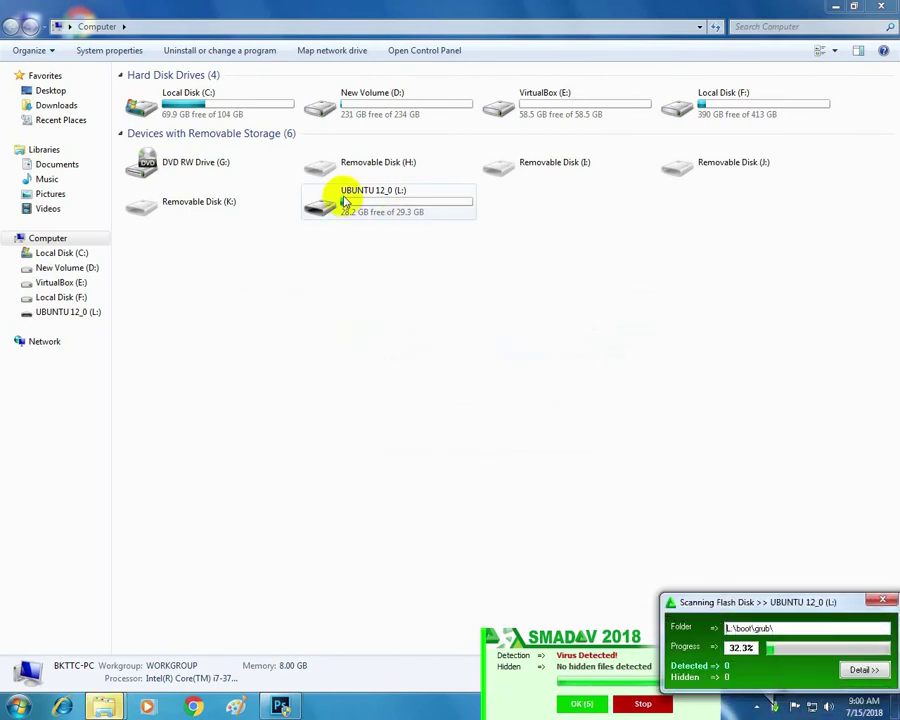
double_click(358, 92)
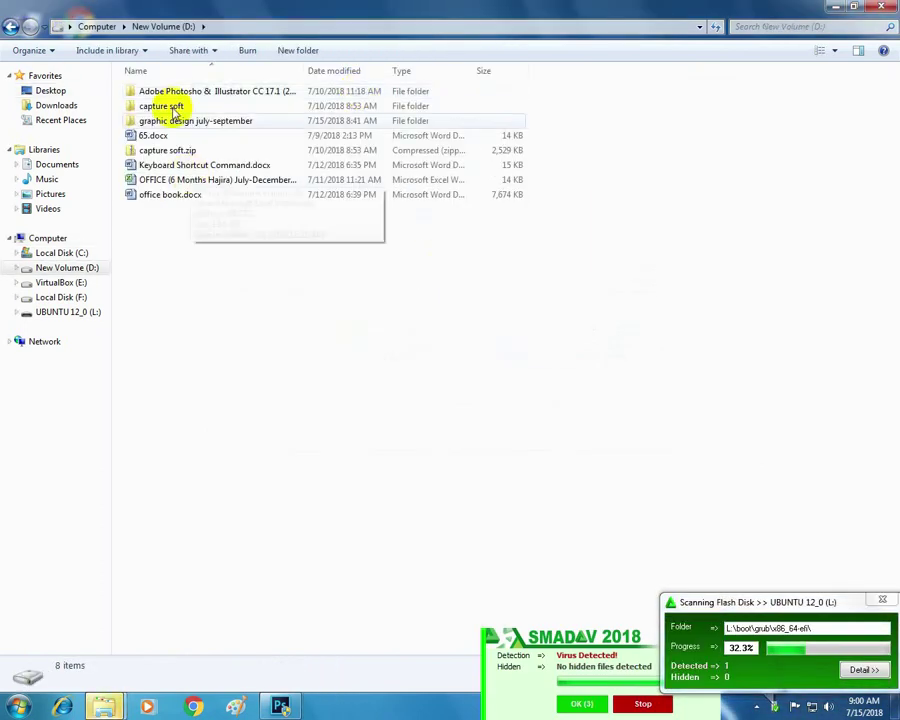
double_click(176, 121)
Send the Working images folder to UBUNTU 12_0 (L:) and dismiss the scan and AutoPlay prompts.
click(177, 185)
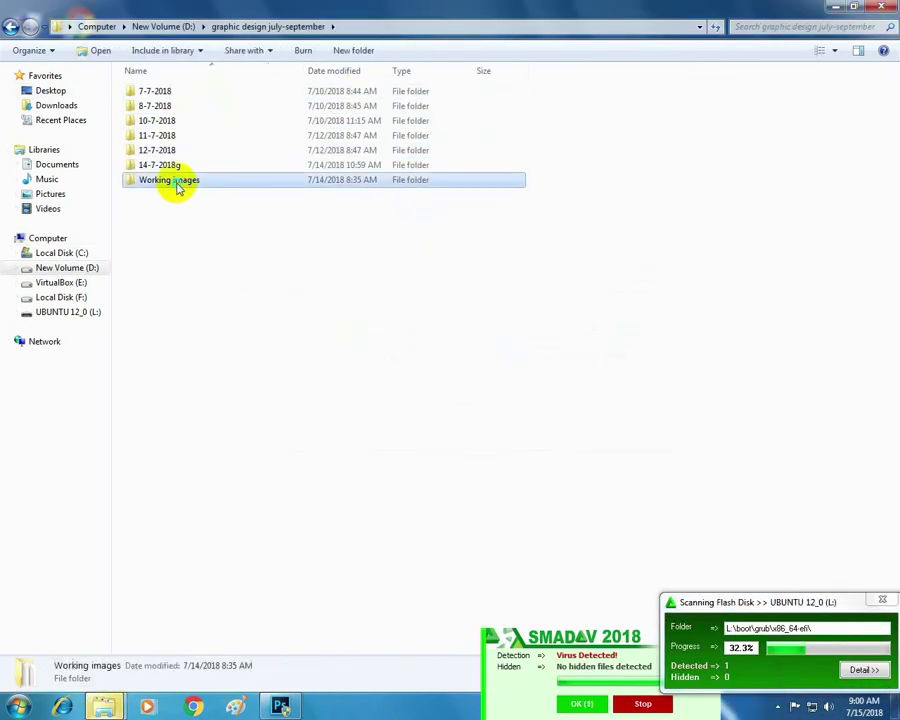
right_click(177, 182)
click(427, 428)
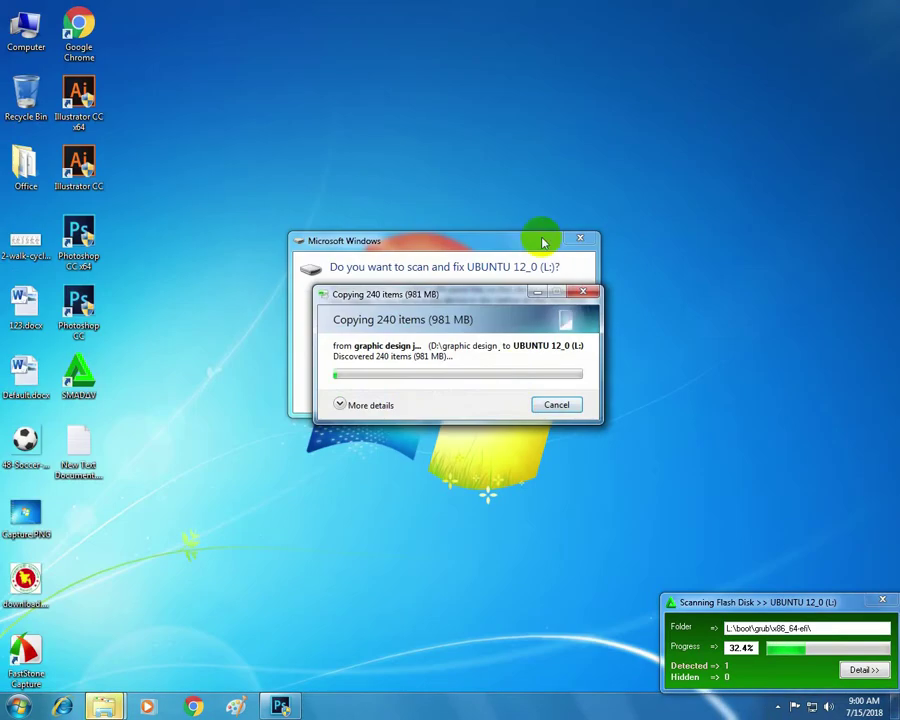
click(579, 239)
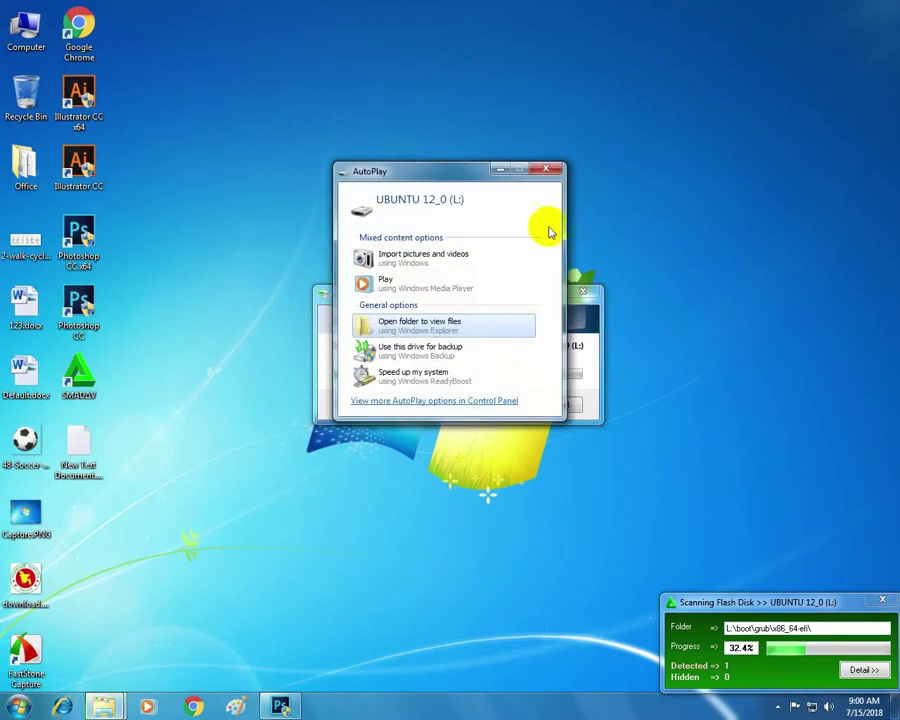
click(546, 169)
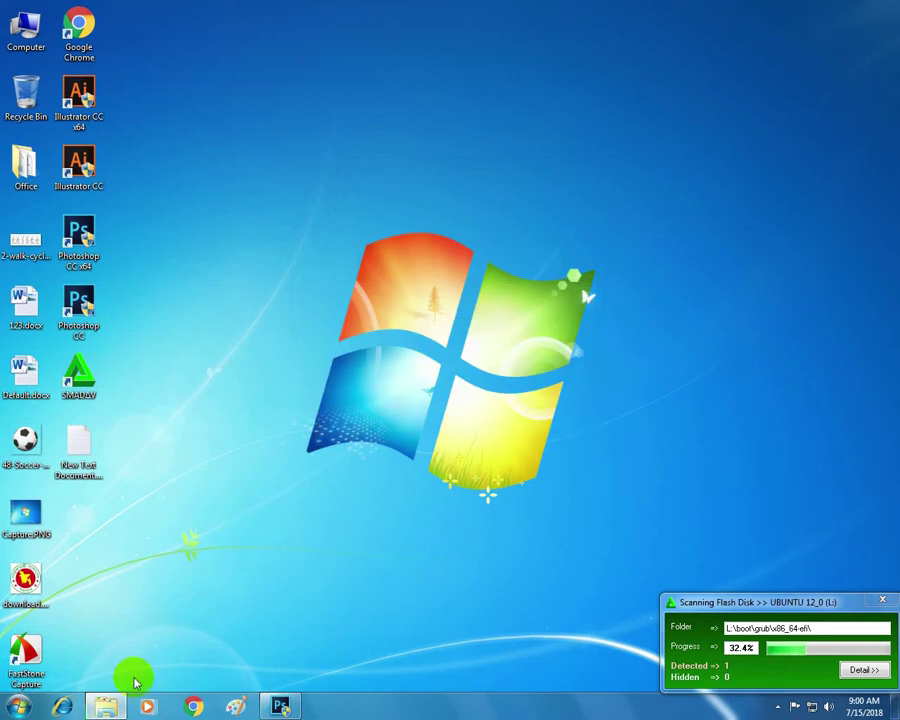
Set the foreground colour to red and brush red across the hair and portrait.
click(281, 706)
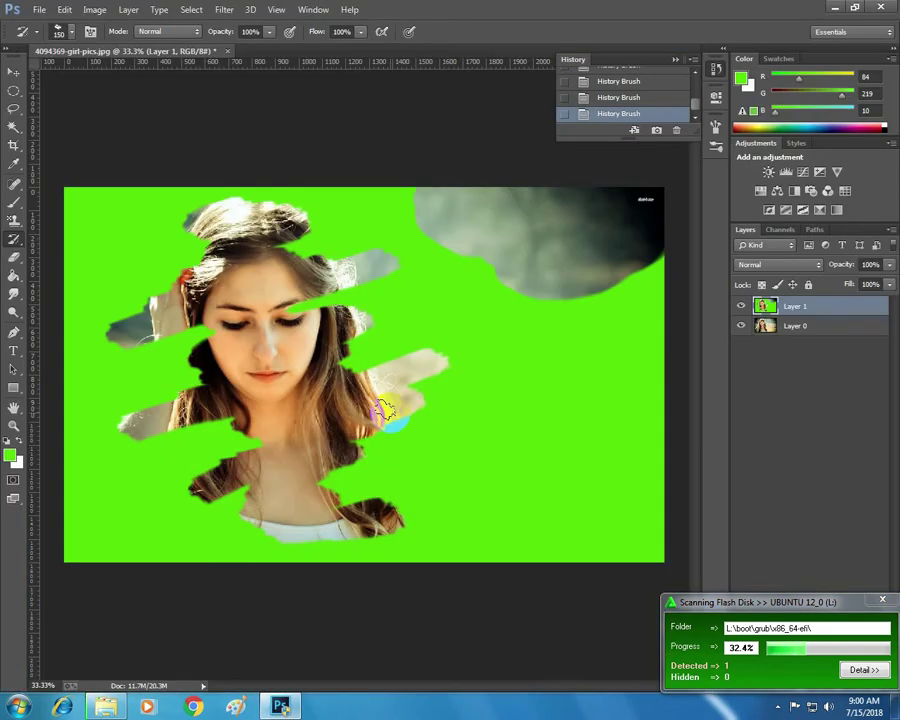
click(14, 201)
click(11, 456)
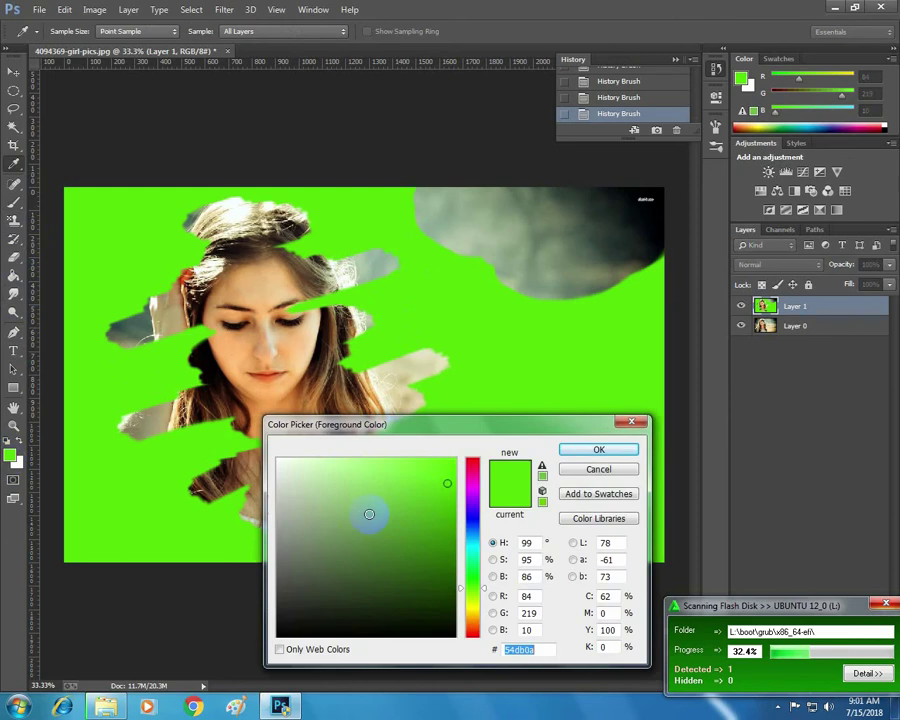
drag(472, 478, 475, 436)
click(578, 453)
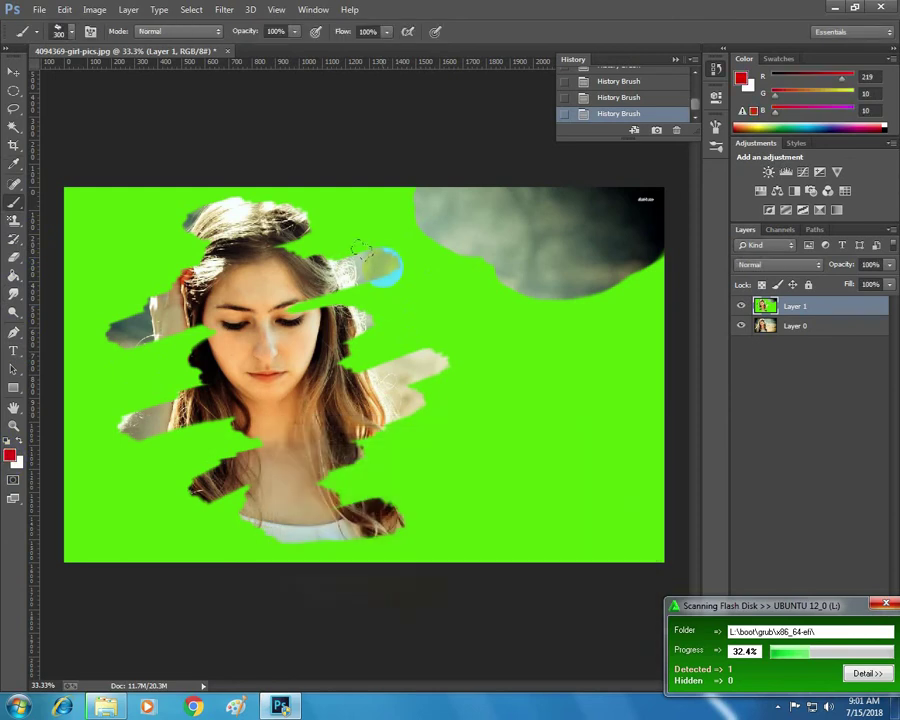
drag(382, 255, 270, 280)
mouse_move(80, 321)
mouse_down()
mouse_move(291, 231)
mouse_move(235, 325)
mouse_move(293, 402)
mouse_move(265, 476)
mouse_move(321, 500)
mouse_move(341, 403)
mouse_move(318, 376)
mouse_move(301, 321)
mouse_move(207, 434)
mouse_move(236, 479)
mouse_move(151, 341)
mouse_move(394, 311)
mouse_up()
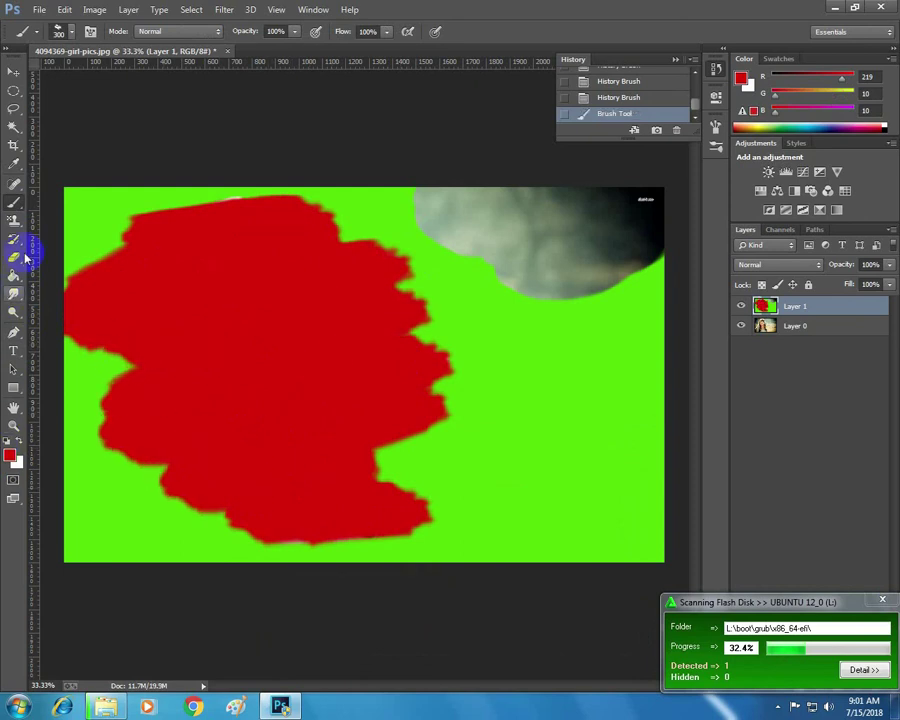
Restore the original face and hair through the red with the History Brush.
click(14, 239)
mouse_move(185, 272)
mouse_down()
mouse_move(262, 250)
mouse_move(285, 255)
mouse_up()
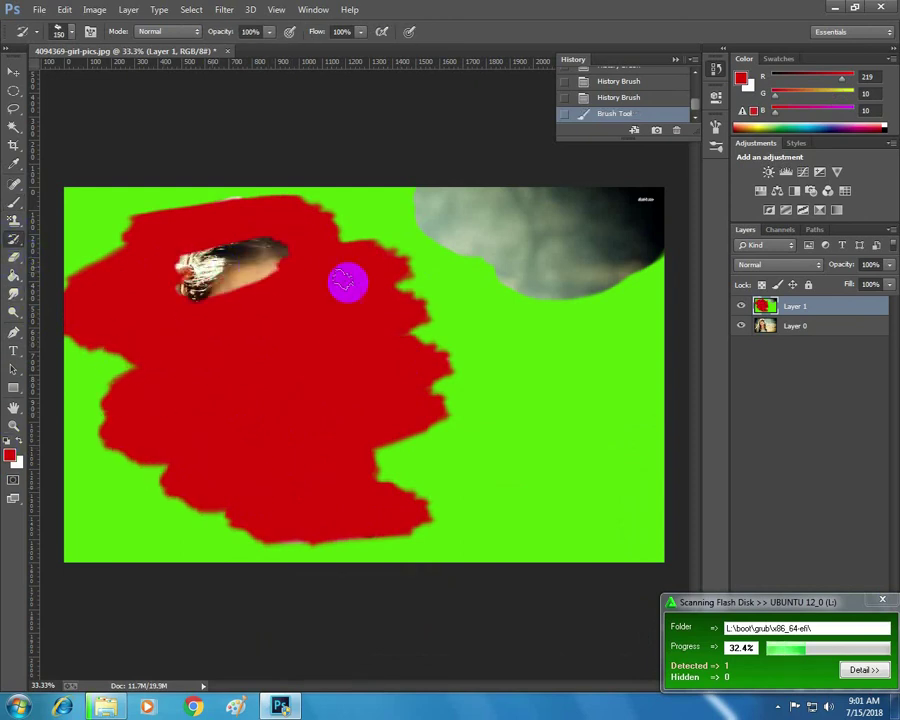
mouse_move(346, 283)
mouse_down()
mouse_move(199, 428)
mouse_move(303, 458)
mouse_move(350, 493)
mouse_up()
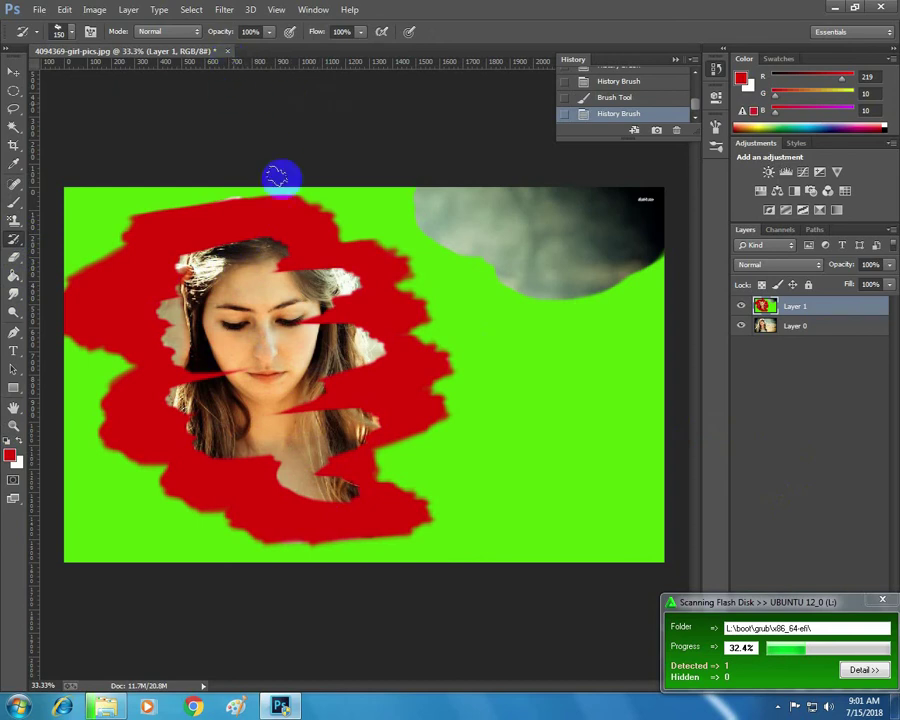
Close the portrait without saving and bring up the History Brush tool variants.
click(227, 51)
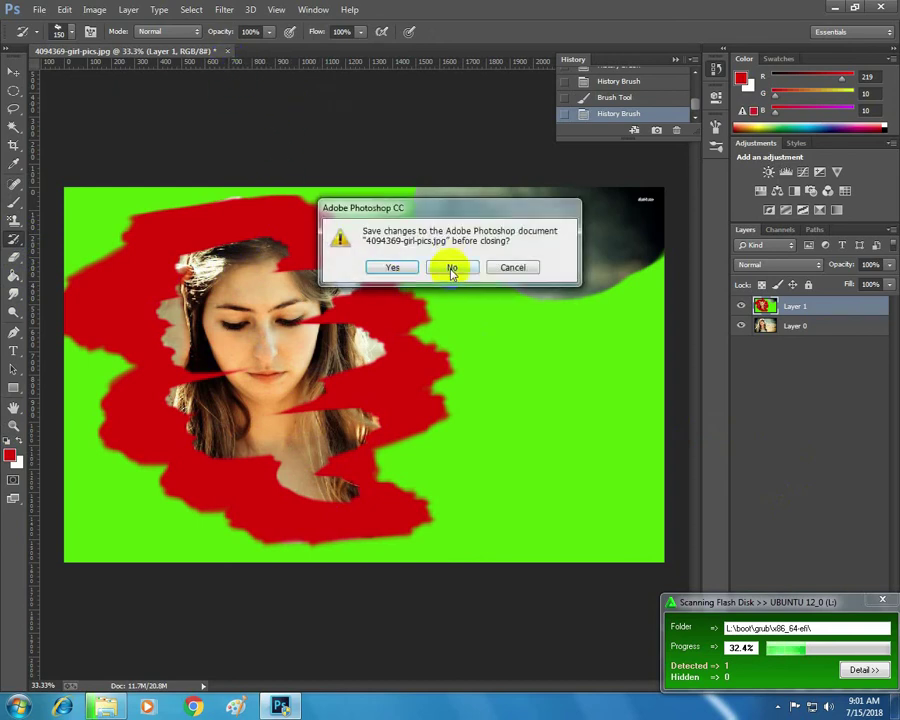
click(452, 268)
right_click(18, 243)
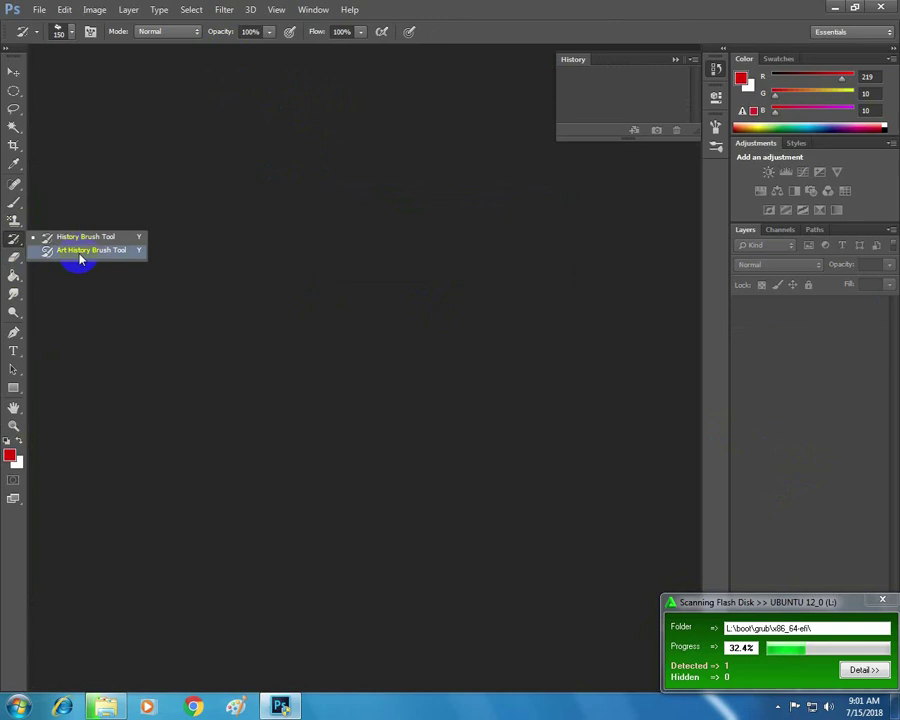
Select the Art History Brush and open vase-clipart-quERnw-clipart.png from Working images.
click(80, 252)
click(38, 9)
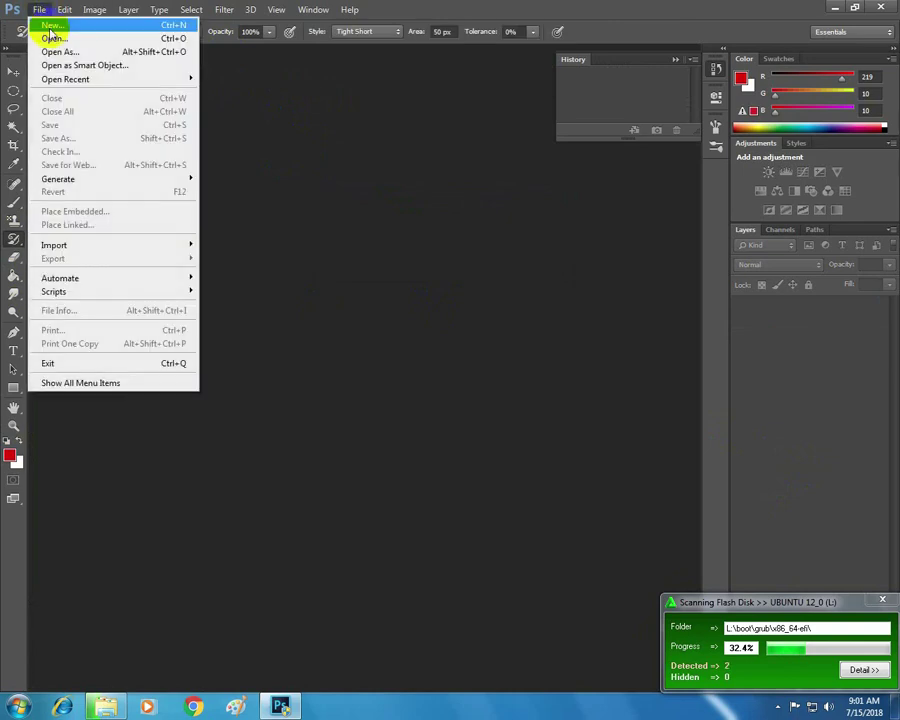
click(52, 38)
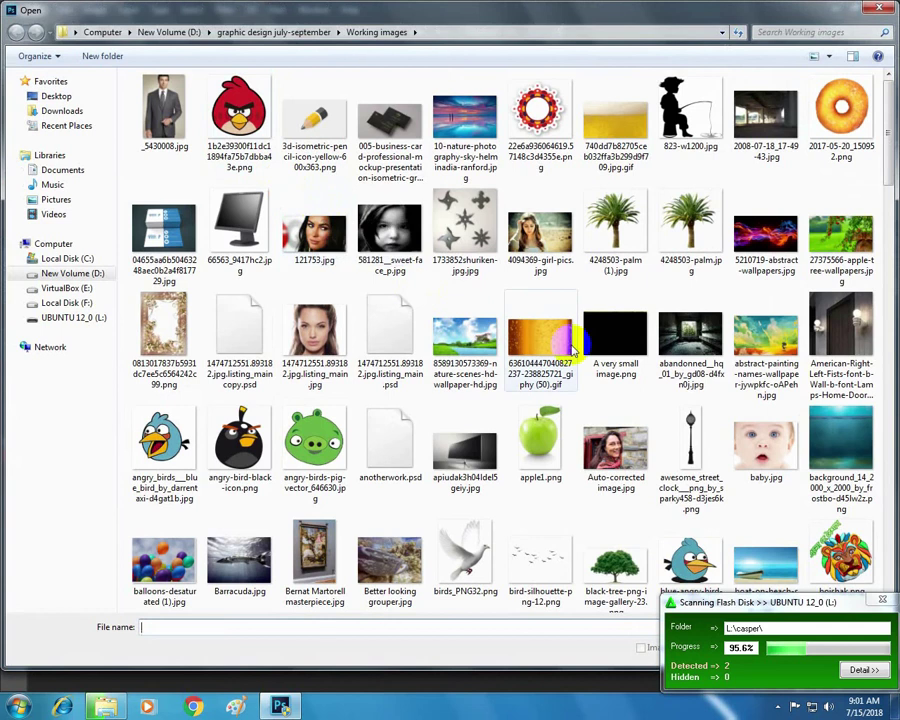
click(610, 337)
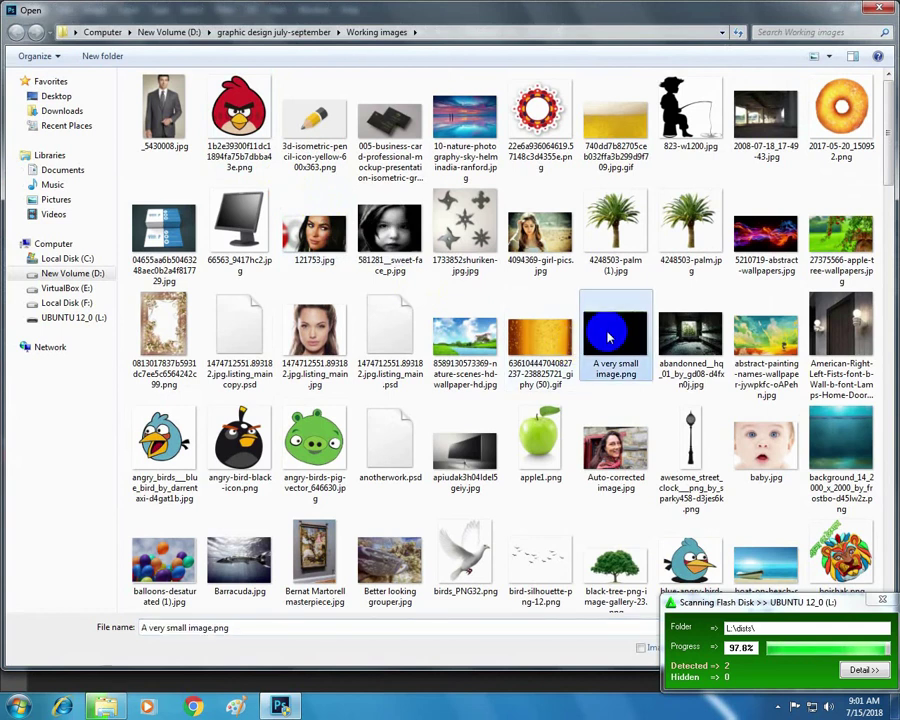
scroll(610, 337, down, 5)
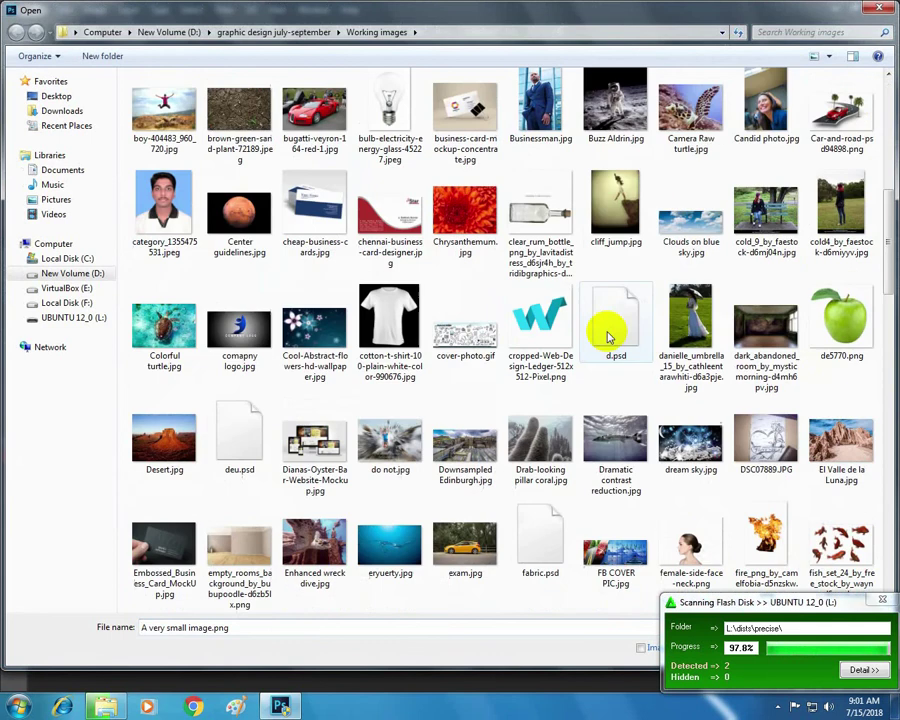
scroll(610, 337, down, 3)
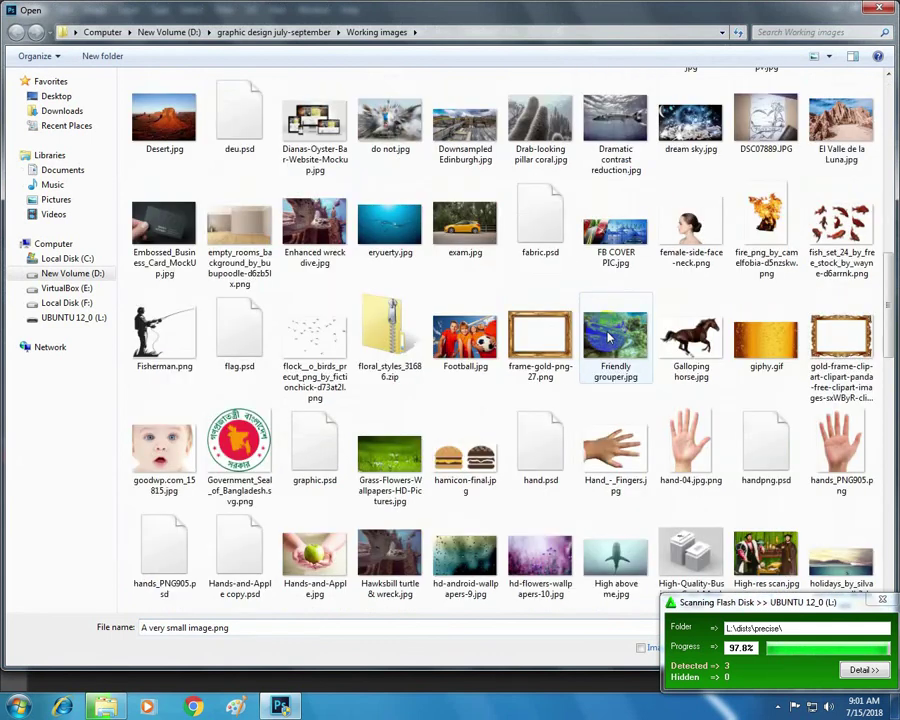
scroll(610, 337, down, 10)
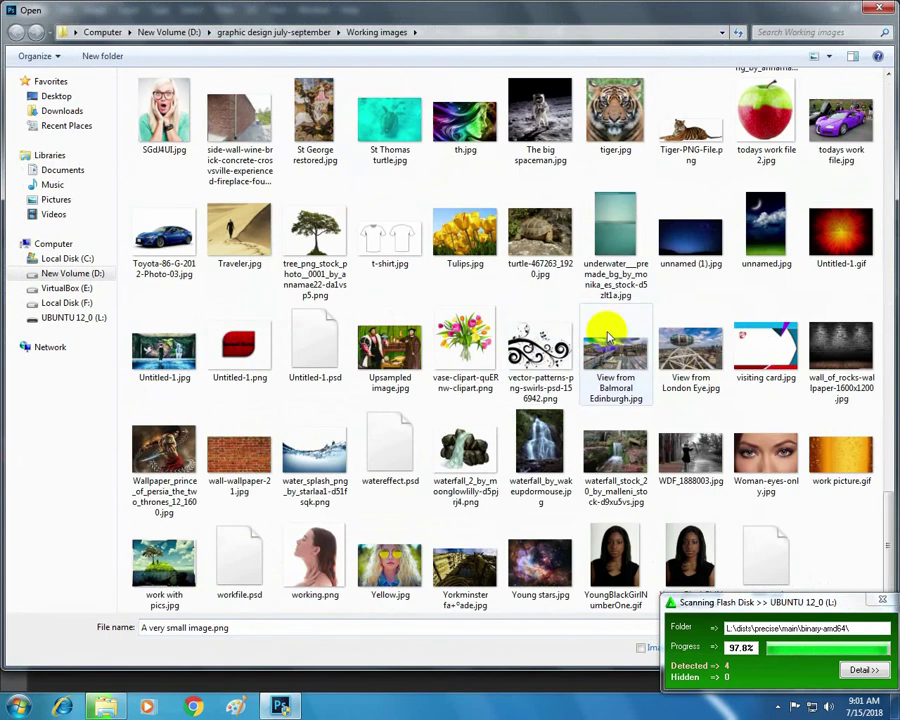
double_click(469, 346)
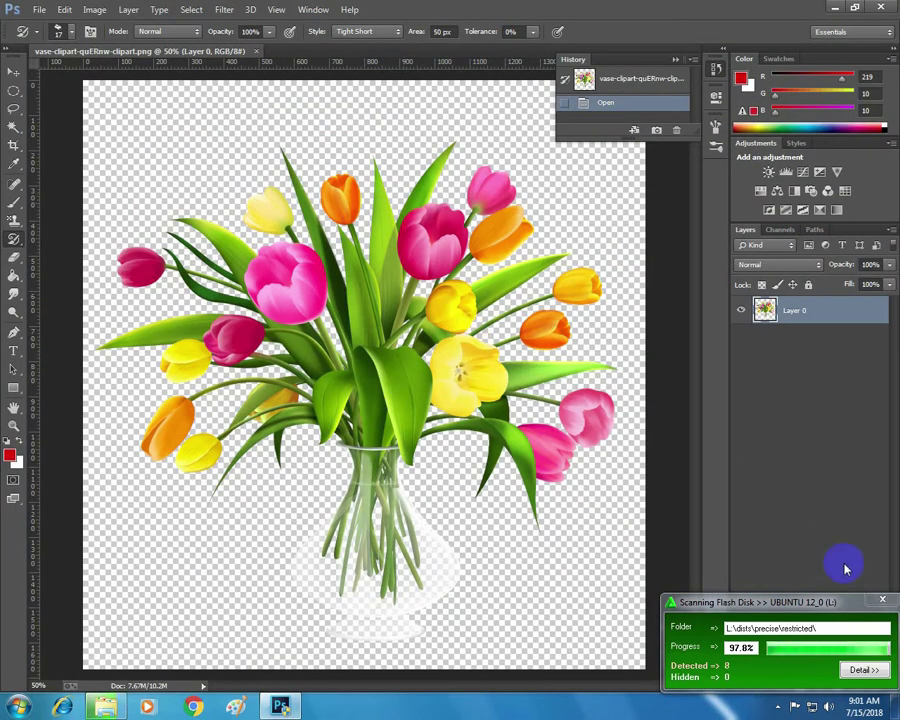
Dismiss the antivirus windows, add a new layer and fill it black with default colours.
click(884, 602)
click(585, 420)
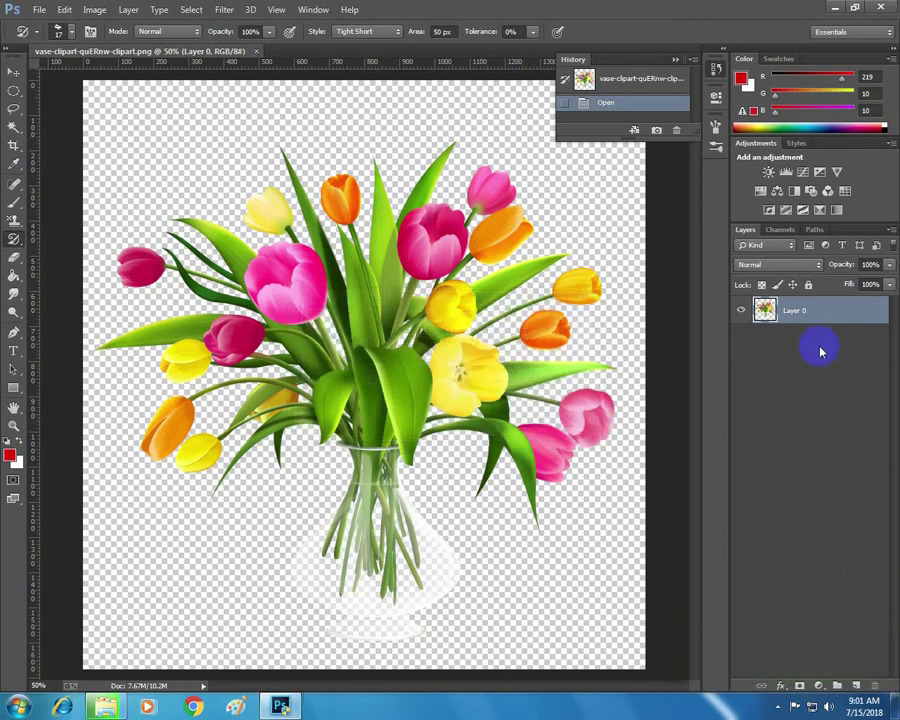
click(856, 686)
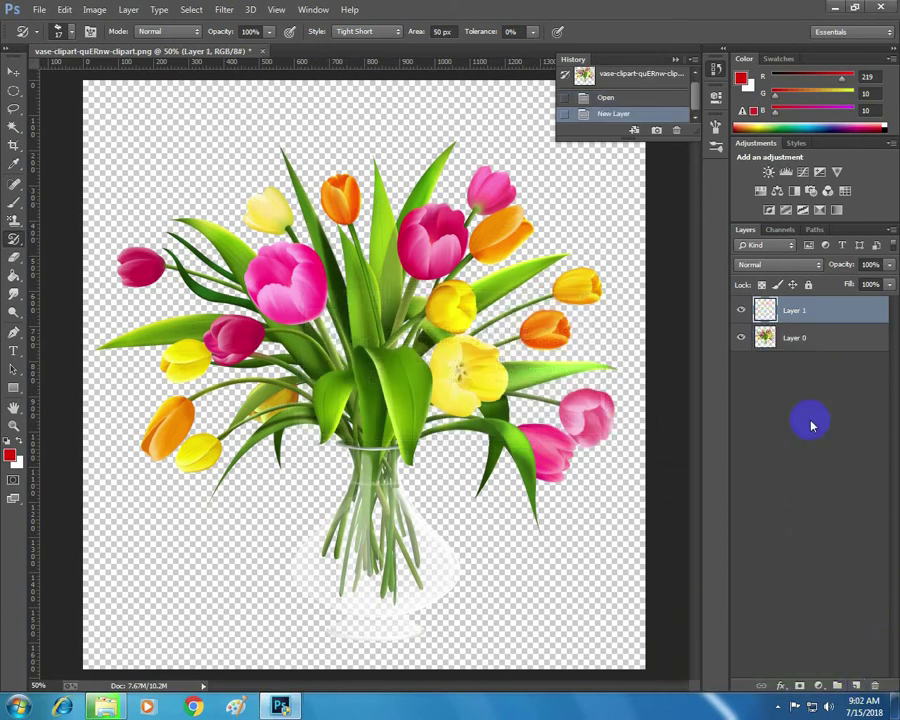
click(20, 446)
click(8, 443)
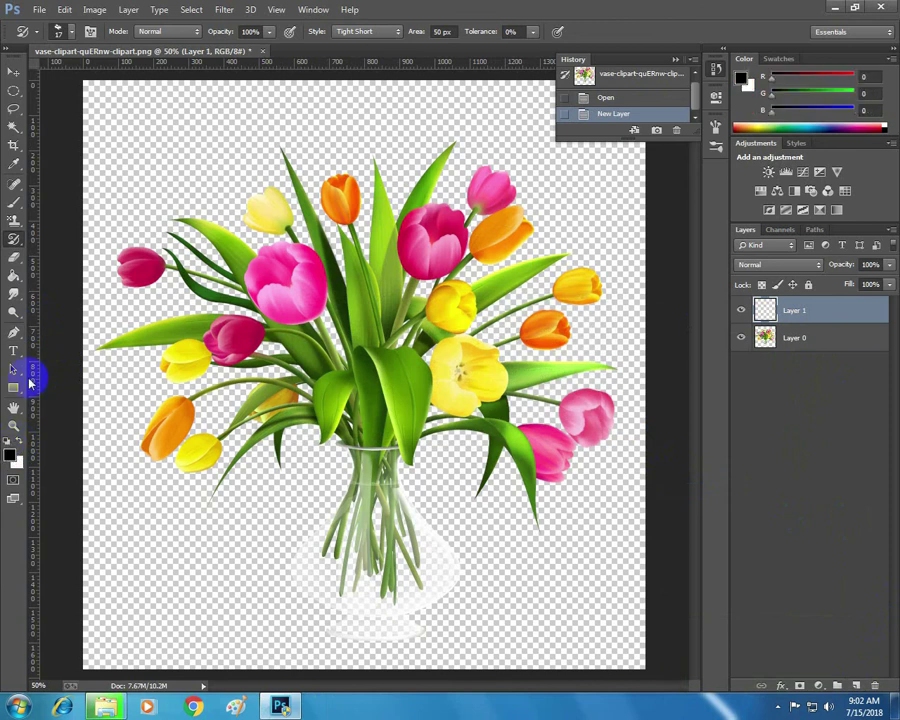
click(13, 275)
click(615, 243)
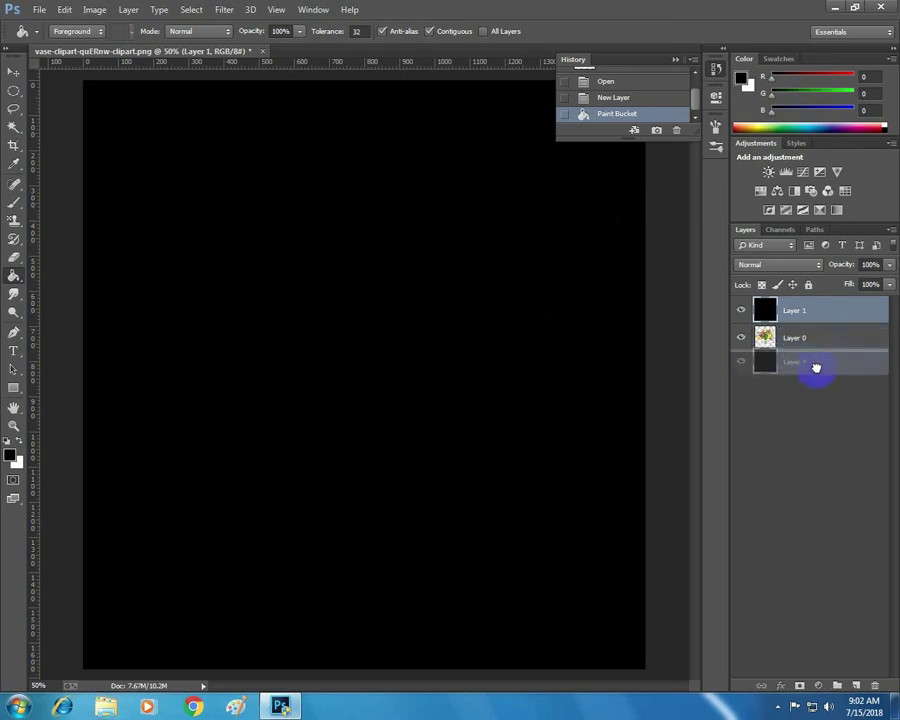
Move the black layer below Layer 0 and switch to the Art History Brush's presets.
drag(813, 336, 818, 373)
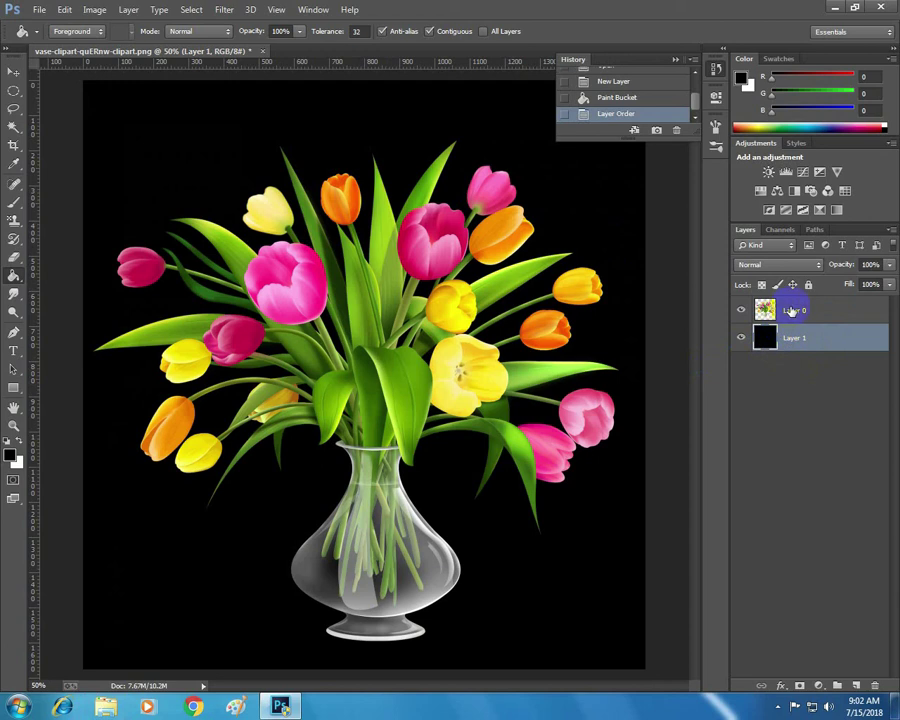
click(21, 245)
click(90, 252)
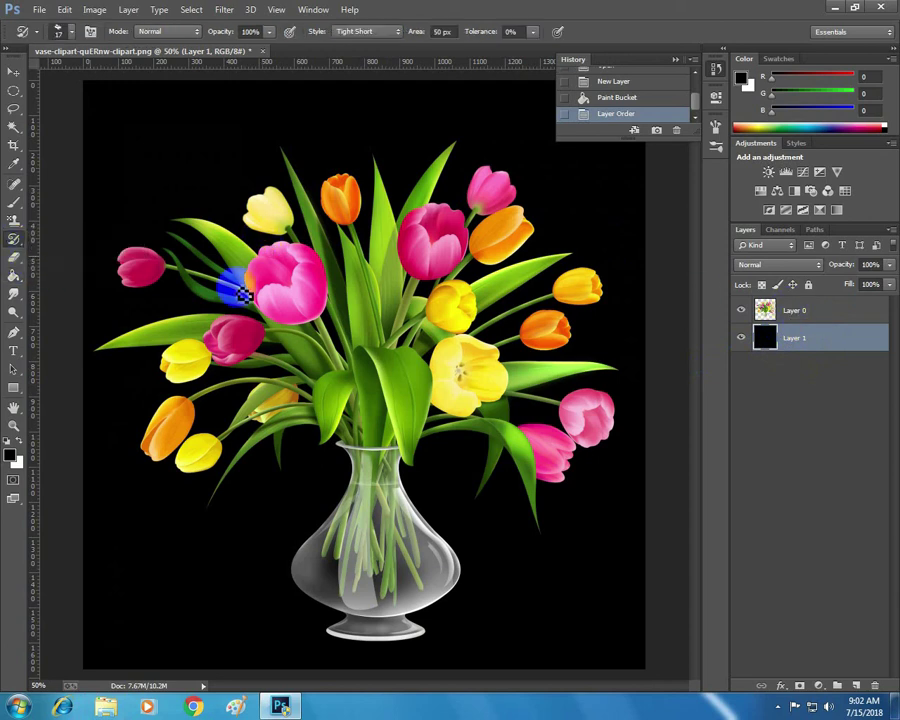
right_click(550, 212)
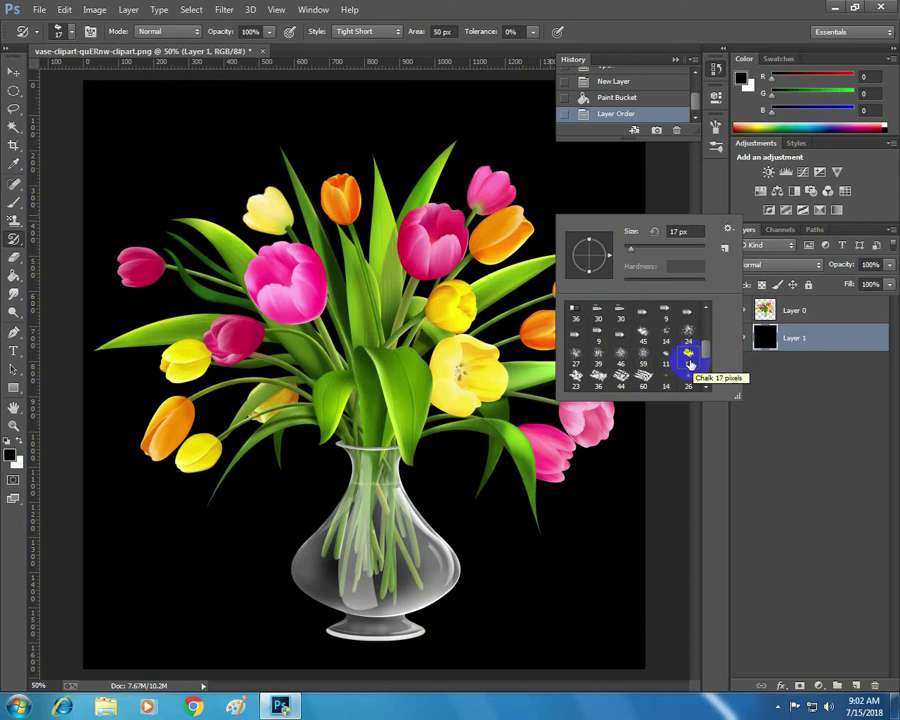
With the Chalk 17 px brush, repaint the bouquet on black Layer 1, hiding Layer 0.
click(688, 362)
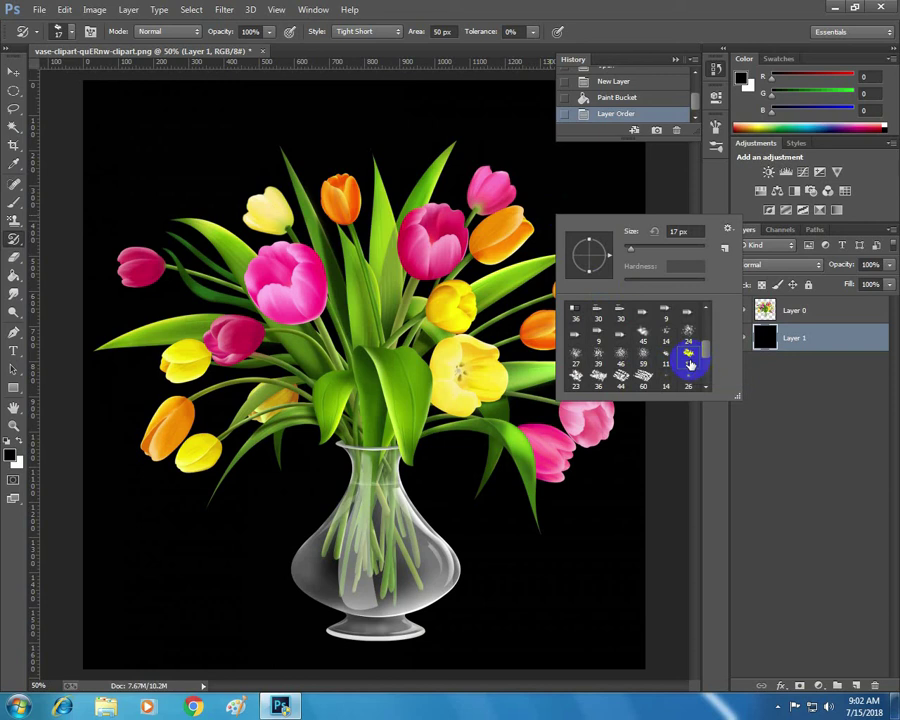
click(783, 398)
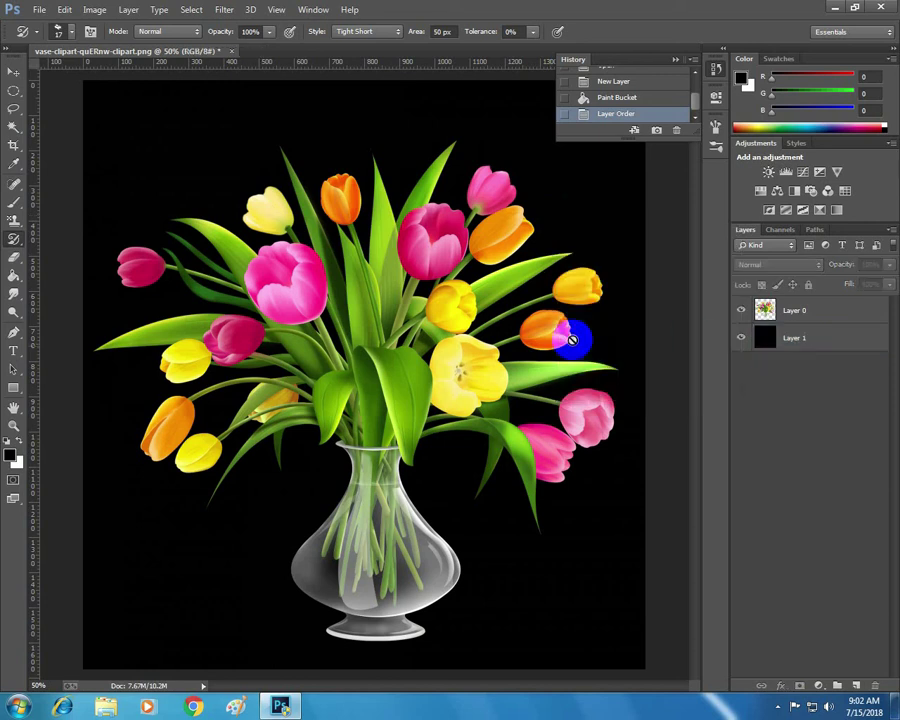
click(793, 343)
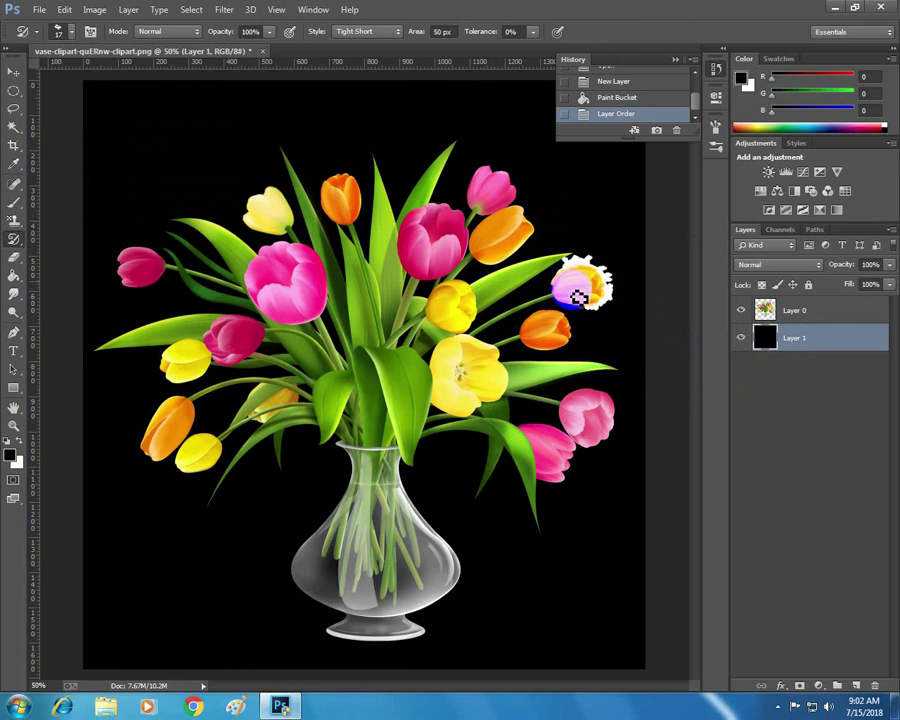
mouse_move(563, 300)
mouse_down()
mouse_move(536, 296)
mouse_move(562, 278)
mouse_move(546, 267)
mouse_move(492, 291)
mouse_move(494, 321)
mouse_move(482, 291)
mouse_move(458, 322)
mouse_move(458, 281)
mouse_move(460, 301)
mouse_move(440, 301)
mouse_move(453, 287)
mouse_move(457, 227)
mouse_move(426, 195)
mouse_move(411, 240)
mouse_move(488, 297)
mouse_move(466, 261)
mouse_move(505, 260)
mouse_move(482, 293)
mouse_move(486, 333)
mouse_move(514, 342)
mouse_move(521, 355)
mouse_move(506, 374)
mouse_move(538, 362)
mouse_move(518, 396)
mouse_move(573, 315)
mouse_move(530, 358)
mouse_move(583, 346)
mouse_move(523, 365)
mouse_move(380, 314)
mouse_move(352, 314)
mouse_move(400, 257)
mouse_move(374, 261)
mouse_move(434, 197)
mouse_move(474, 227)
mouse_move(546, 251)
mouse_move(544, 241)
mouse_move(502, 227)
mouse_move(507, 204)
mouse_move(484, 184)
mouse_move(494, 197)
mouse_move(366, 197)
mouse_move(451, 176)
mouse_move(460, 142)
mouse_move(343, 198)
mouse_move(291, 191)
mouse_move(311, 195)
mouse_move(321, 177)
mouse_move(285, 163)
mouse_move(303, 281)
mouse_move(376, 278)
mouse_move(348, 263)
mouse_move(293, 275)
mouse_move(291, 321)
mouse_move(300, 265)
mouse_move(283, 283)
mouse_move(269, 267)
mouse_move(267, 199)
mouse_move(265, 325)
mouse_move(245, 245)
mouse_move(279, 313)
mouse_move(215, 193)
mouse_move(249, 237)
mouse_move(221, 213)
mouse_move(293, 153)
mouse_move(189, 211)
mouse_move(180, 237)
mouse_move(192, 228)
mouse_move(190, 265)
mouse_move(229, 259)
mouse_move(255, 281)
mouse_move(249, 354)
mouse_move(301, 388)
mouse_move(221, 432)
mouse_move(325, 418)
mouse_move(440, 425)
mouse_move(476, 476)
mouse_move(402, 527)
mouse_move(432, 545)
mouse_move(438, 573)
mouse_move(422, 583)
mouse_move(442, 593)
mouse_move(440, 560)
mouse_move(462, 474)
mouse_move(416, 378)
mouse_move(436, 366)
mouse_move(375, 443)
mouse_move(466, 382)
mouse_move(416, 502)
mouse_move(433, 492)
mouse_up()
click(742, 312)
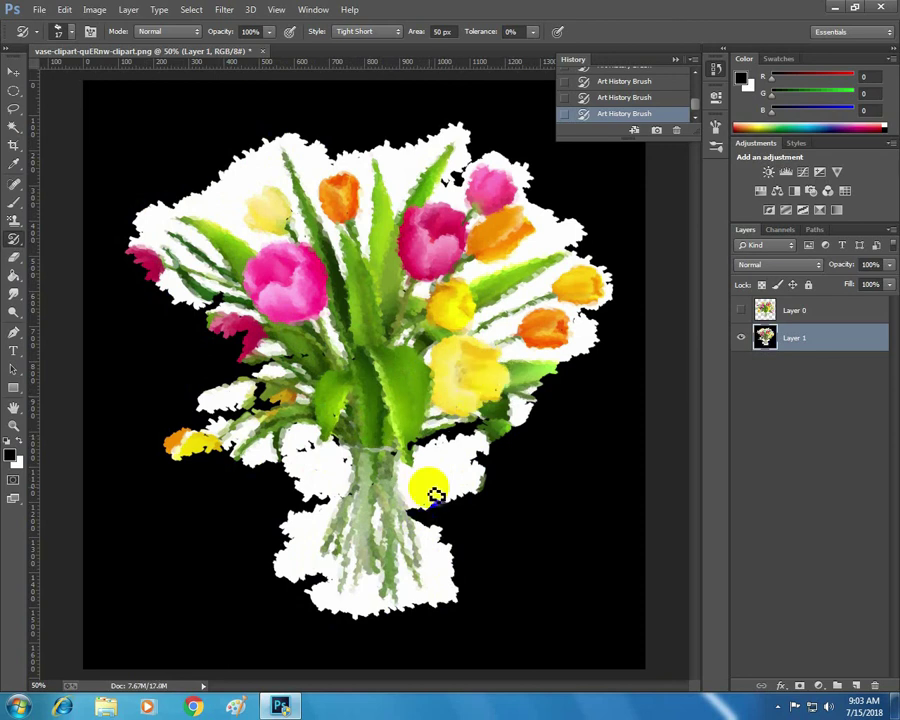
click(779, 352)
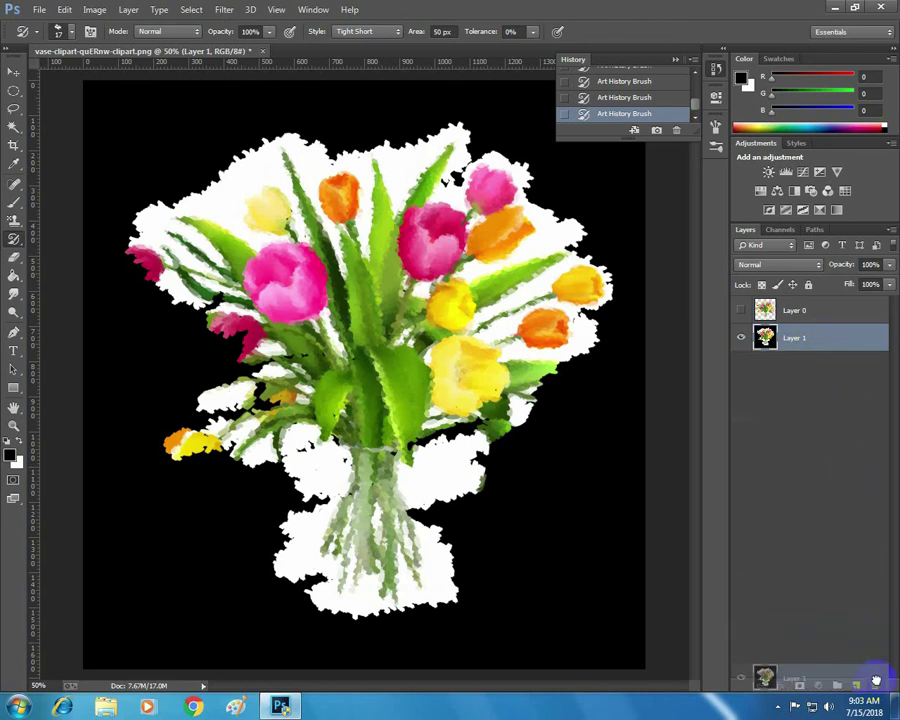
Delete the painted layer and create a white-filled Layer 1 beneath Layer 0, reselecting the Art History Brush.
drag(818, 340, 873, 685)
click(742, 311)
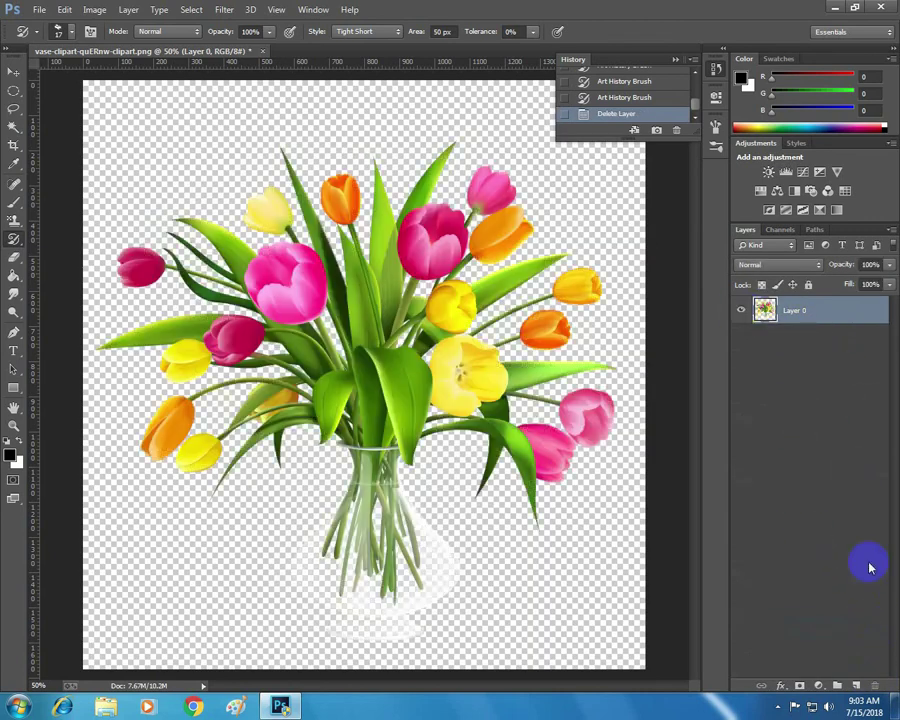
click(856, 686)
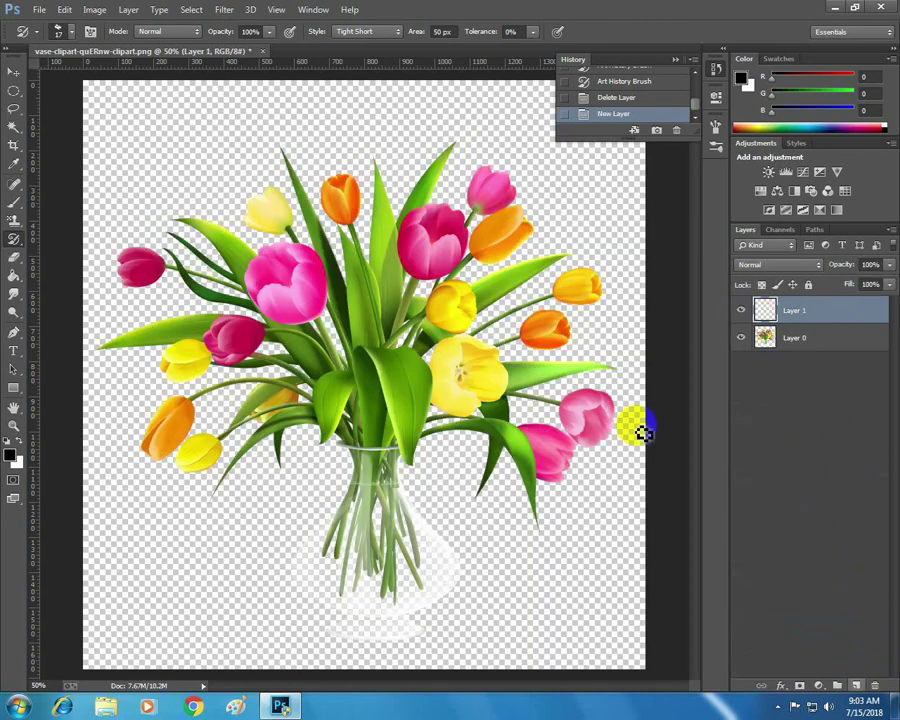
click(13, 277)
click(22, 443)
click(246, 160)
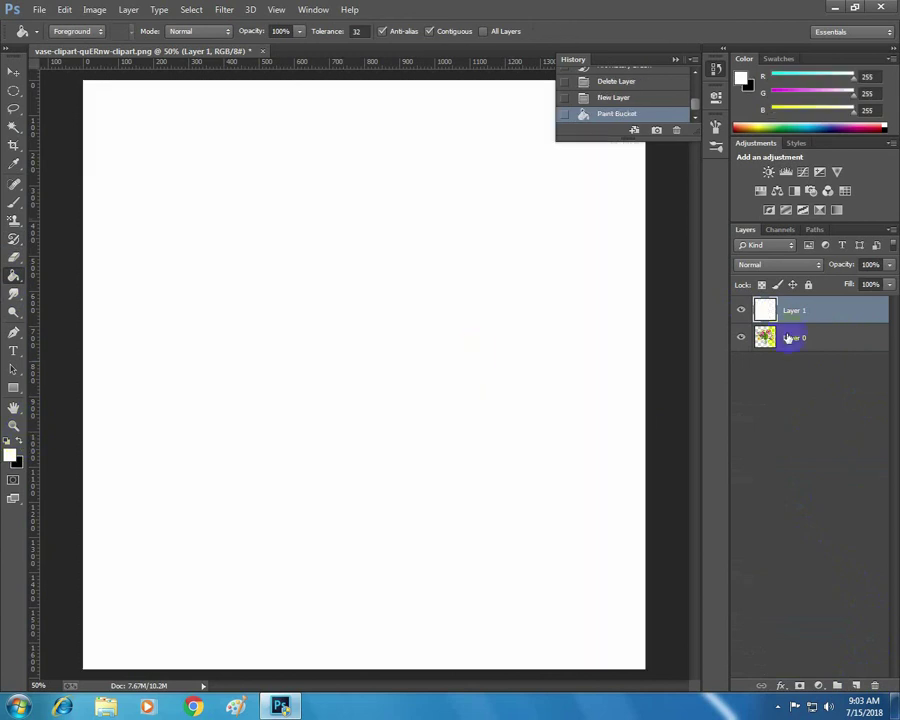
drag(842, 307, 844, 365)
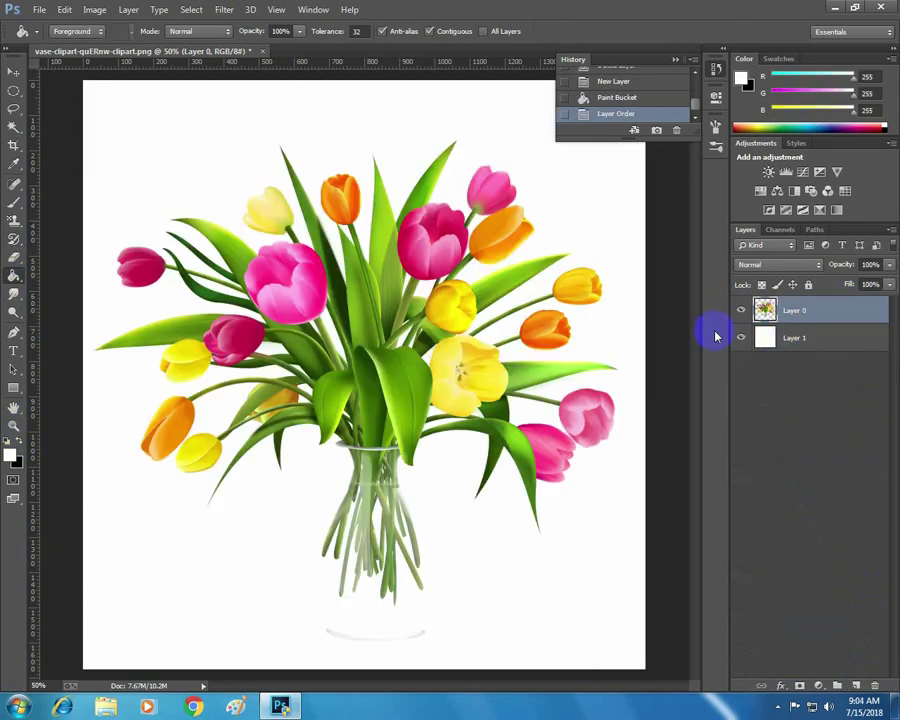
click(820, 340)
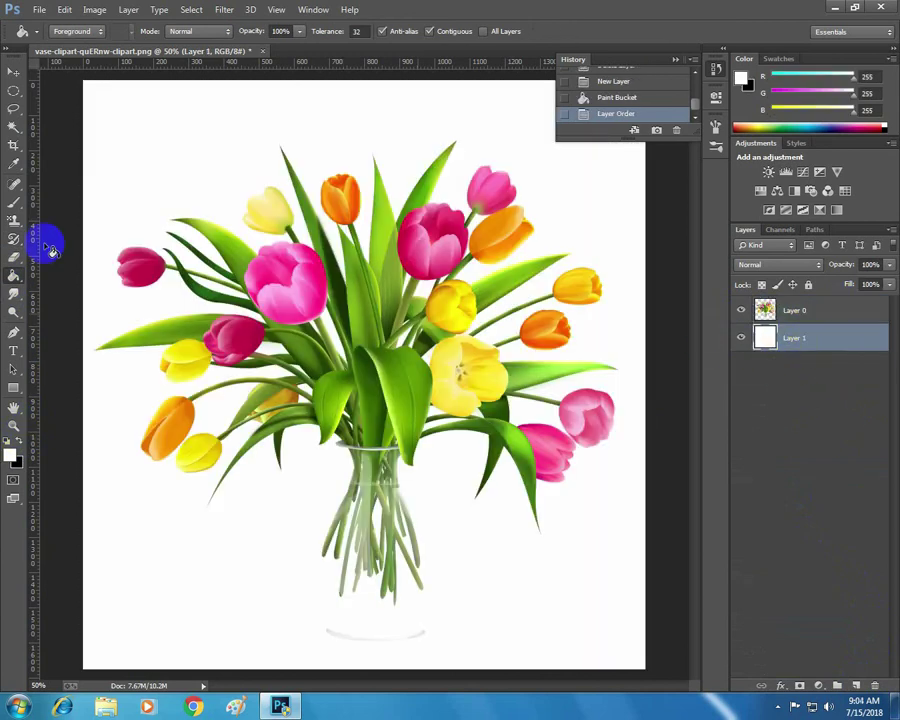
click(15, 243)
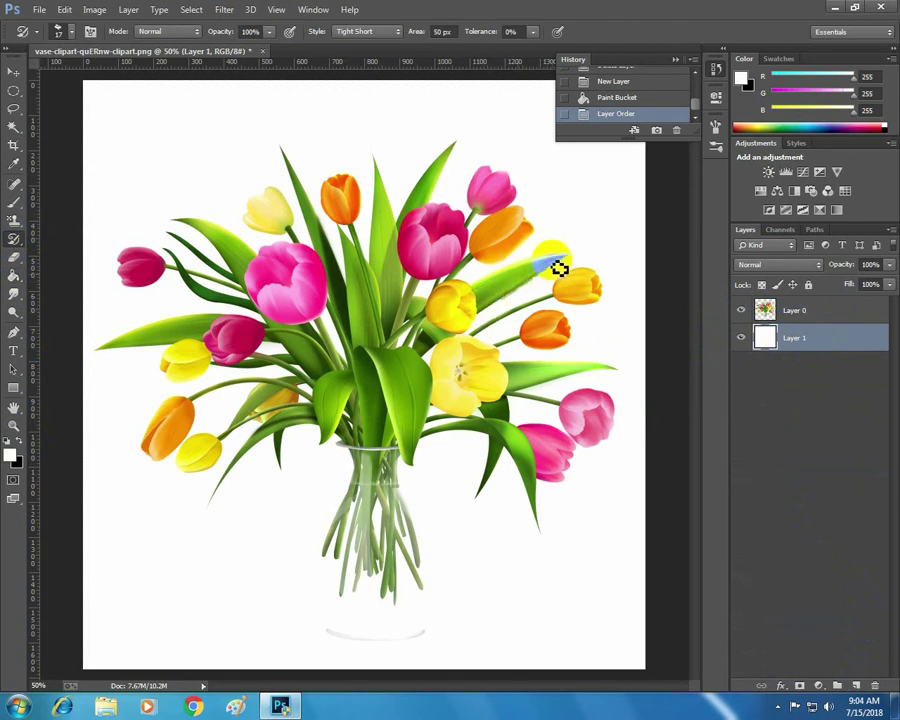
Paint the tulips in Art History strokes on the white layer with Layer 0 hidden, then discard the document.
mouse_move(540, 286)
mouse_down()
mouse_move(545, 280)
mouse_move(457, 297)
mouse_move(536, 236)
mouse_move(500, 230)
mouse_move(519, 207)
mouse_move(526, 235)
mouse_move(520, 187)
mouse_move(455, 218)
mouse_move(466, 173)
mouse_move(440, 159)
mouse_move(474, 135)
mouse_move(408, 191)
mouse_move(376, 245)
mouse_move(404, 271)
mouse_move(390, 165)
mouse_move(474, 331)
mouse_move(391, 306)
mouse_move(462, 257)
mouse_move(374, 368)
mouse_move(536, 315)
mouse_move(476, 342)
mouse_move(593, 313)
mouse_move(450, 396)
mouse_move(491, 403)
mouse_move(364, 506)
mouse_move(478, 514)
mouse_move(510, 392)
mouse_move(416, 456)
mouse_move(378, 338)
mouse_move(376, 454)
mouse_move(380, 208)
mouse_move(354, 127)
mouse_move(364, 287)
mouse_move(301, 203)
mouse_move(327, 388)
mouse_move(368, 412)
mouse_move(350, 368)
mouse_move(280, 323)
mouse_up()
click(741, 311)
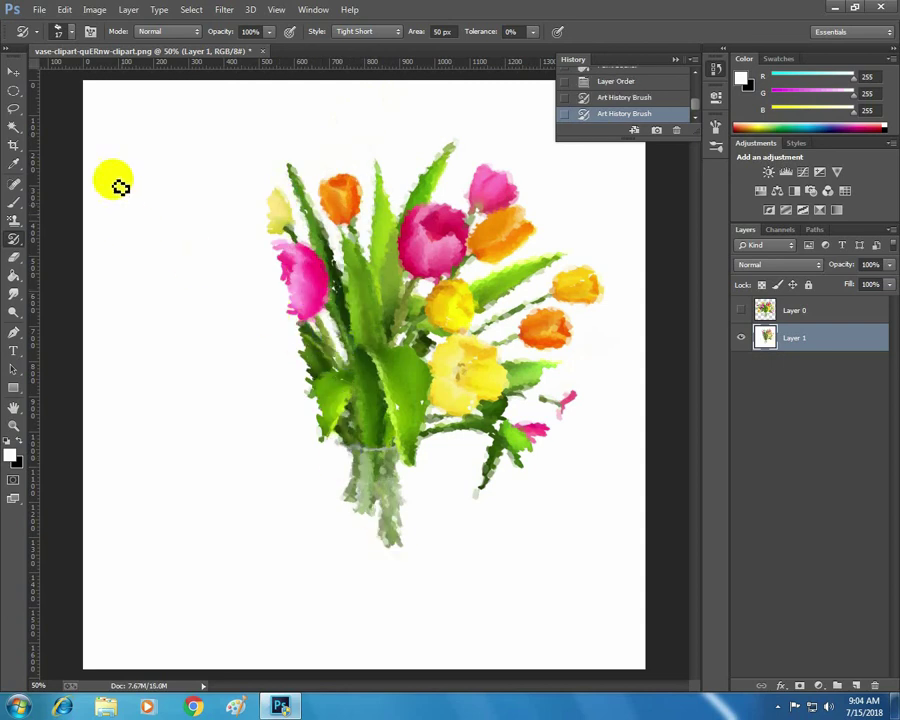
click(262, 51)
click(469, 273)
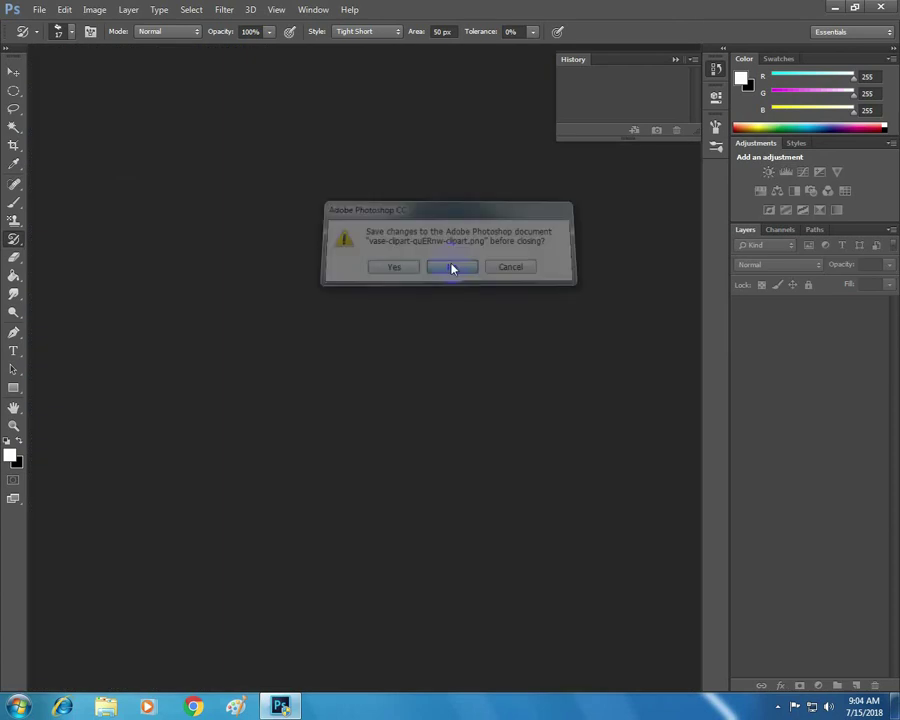
Open the portrait 1474712551.893182.jpg.listing_main.jpg.
click(38, 12)
click(50, 40)
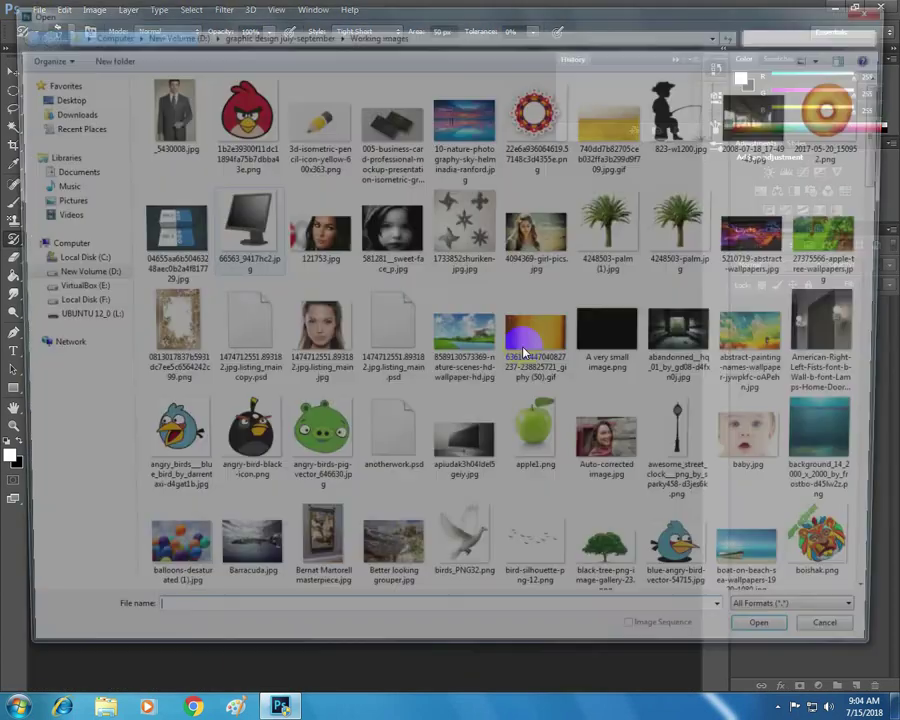
double_click(337, 335)
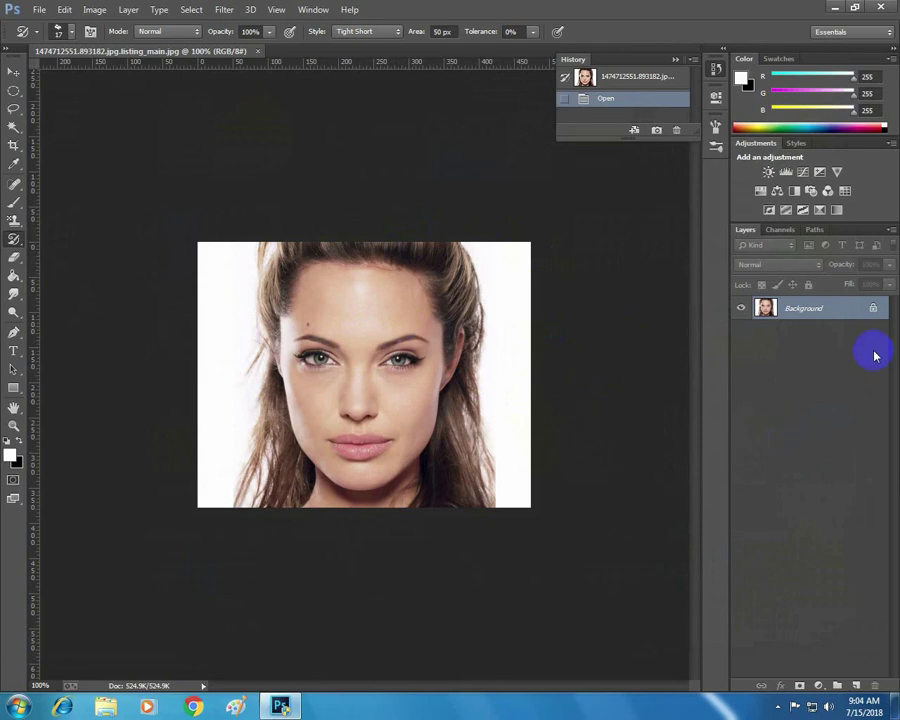
Unlock the Background, place a white-filled Layer 1 beneath it, and dab one Art History stroke.
click(874, 310)
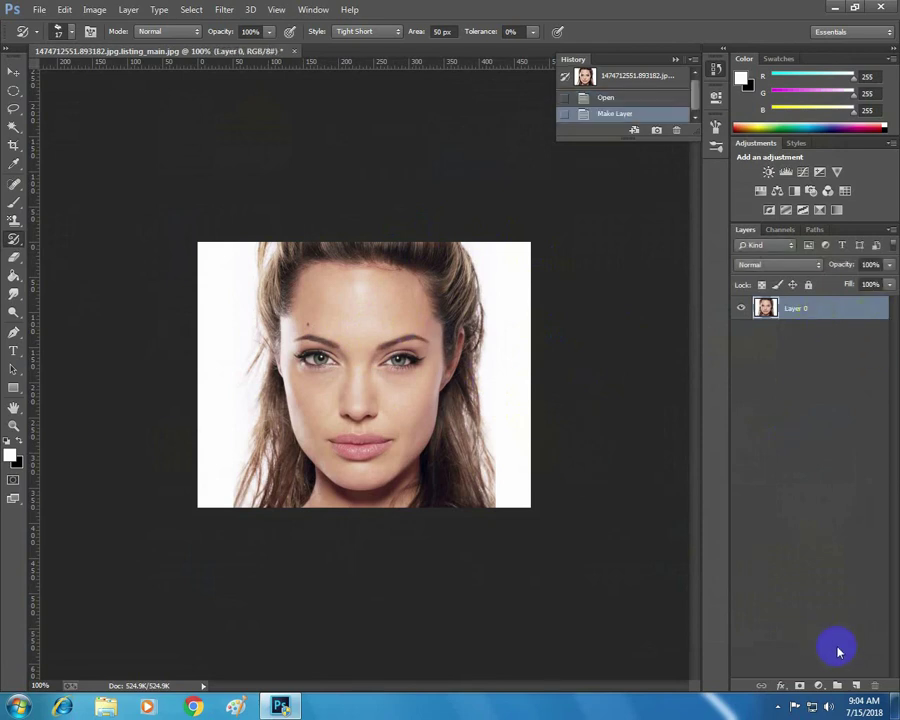
click(855, 686)
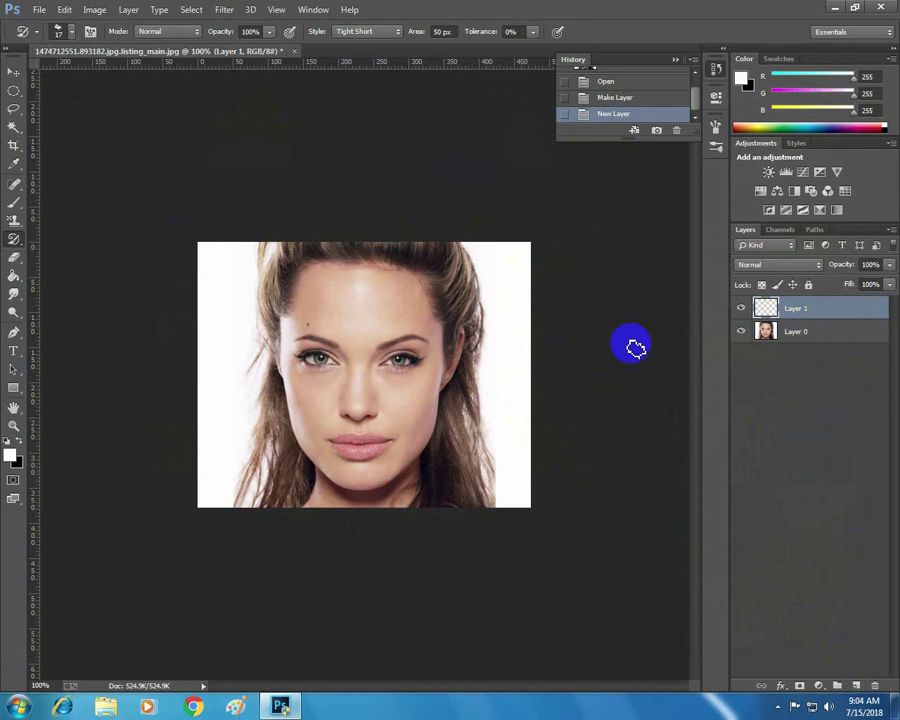
click(14, 275)
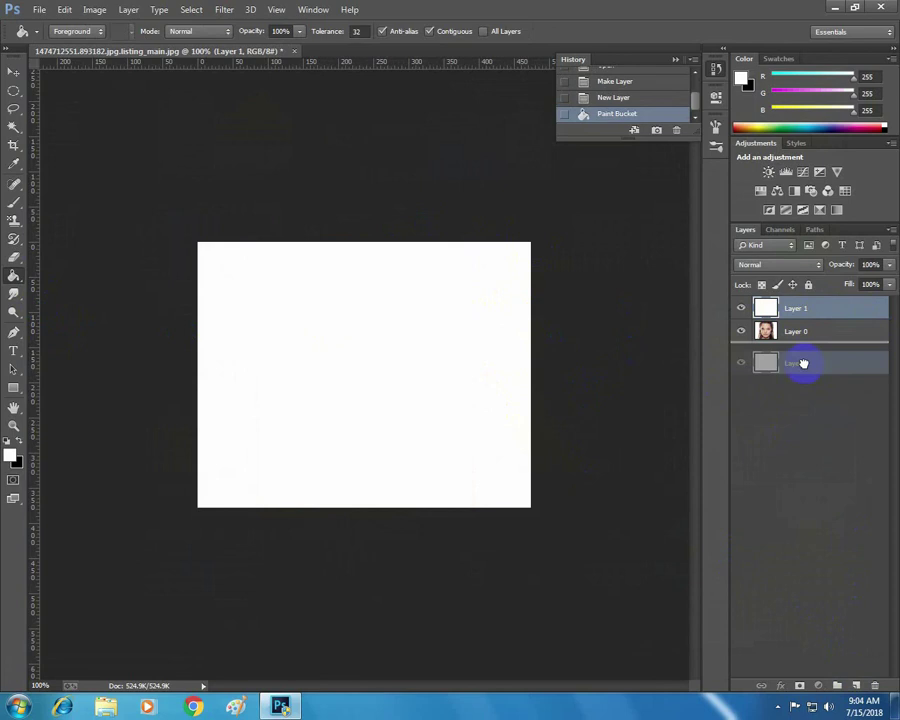
drag(800, 320, 806, 370)
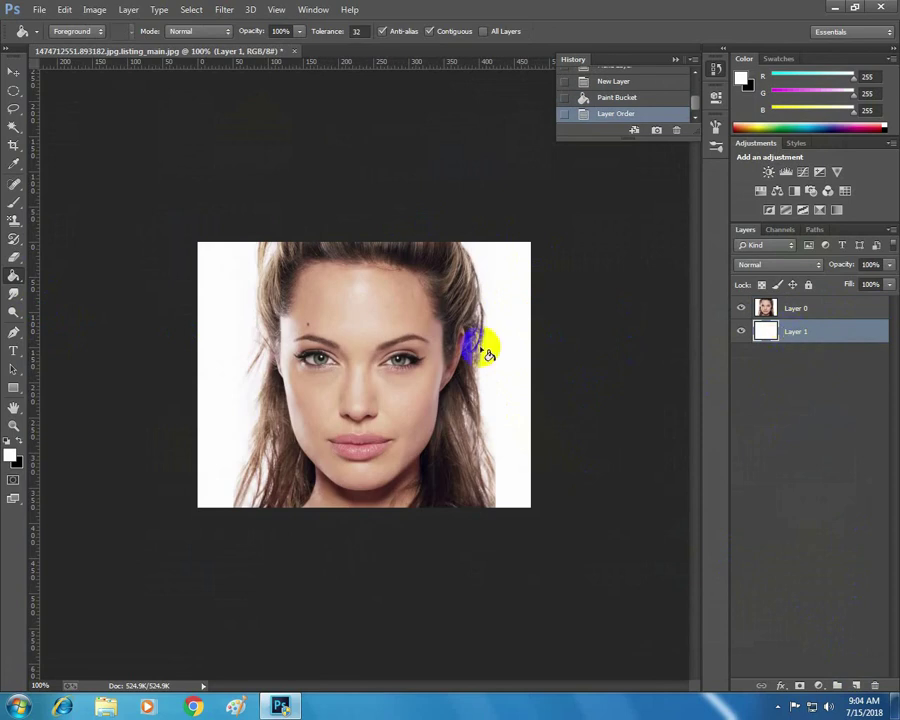
click(13, 240)
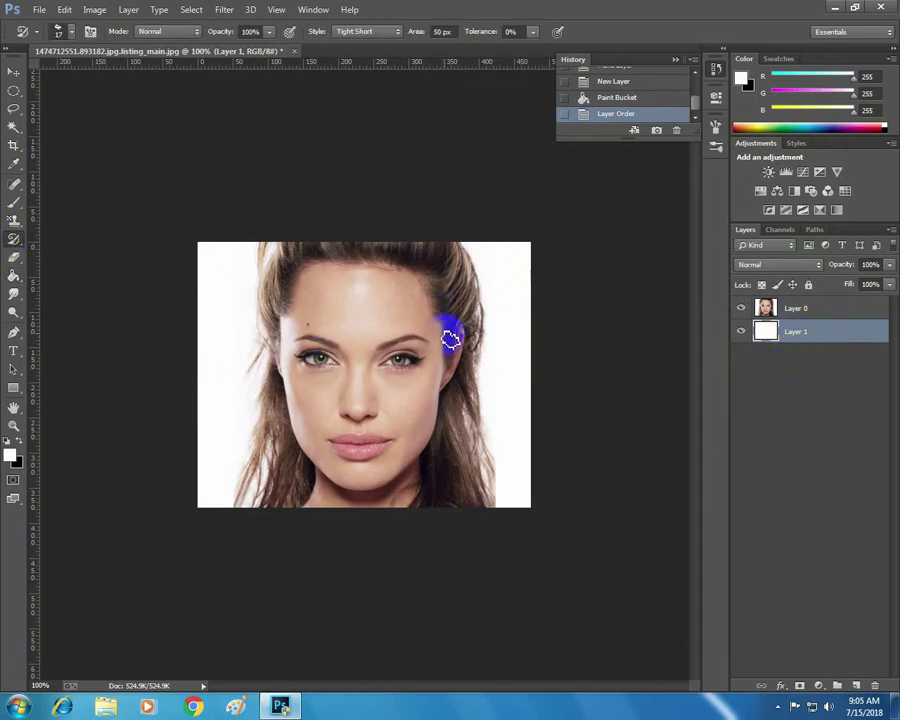
click(450, 340)
Hide Layer 0, repaint the face, eyes and hair in Art History strokes, and start closing the document.
click(741, 309)
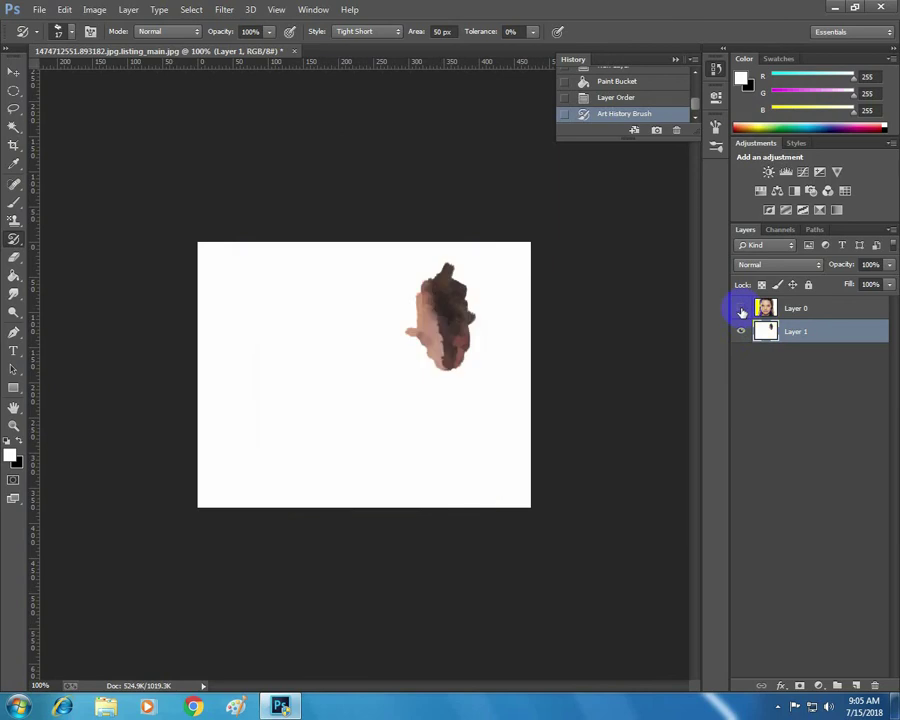
mouse_move(420, 335)
mouse_down()
mouse_move(380, 354)
mouse_move(446, 372)
mouse_move(428, 422)
mouse_move(382, 414)
mouse_move(348, 442)
mouse_move(368, 466)
mouse_move(350, 356)
mouse_move(331, 345)
mouse_move(310, 372)
mouse_move(293, 348)
mouse_move(297, 325)
mouse_move(382, 317)
mouse_move(389, 289)
mouse_move(336, 288)
mouse_up()
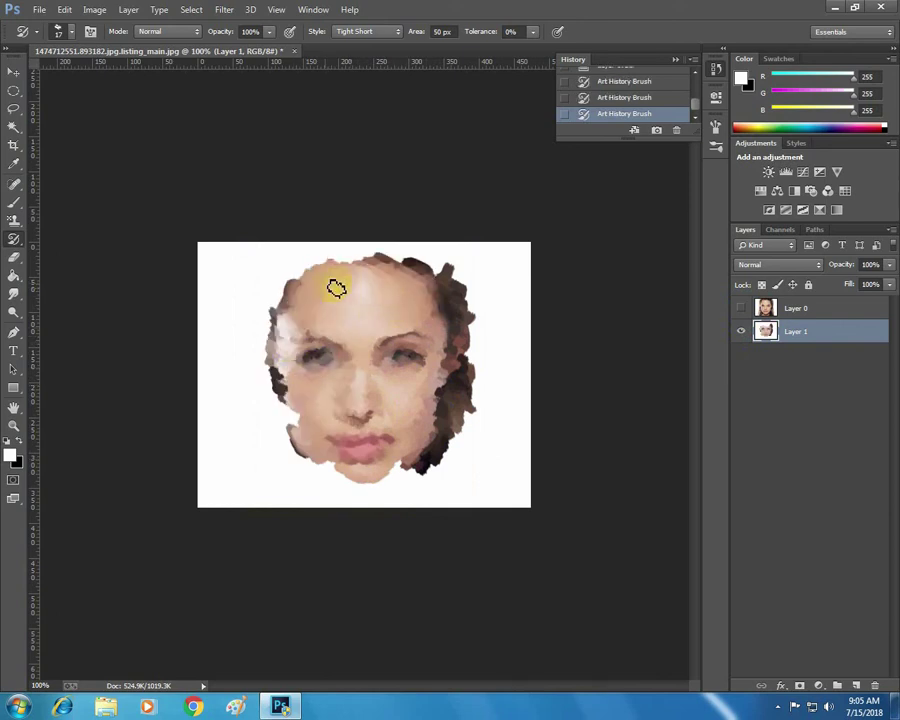
mouse_move(446, 288)
mouse_down()
mouse_move(416, 257)
mouse_move(297, 261)
mouse_move(420, 243)
mouse_move(369, 259)
mouse_move(466, 422)
mouse_move(438, 432)
mouse_move(396, 496)
mouse_move(385, 455)
mouse_move(331, 482)
mouse_move(305, 478)
mouse_move(275, 337)
mouse_move(279, 309)
mouse_up()
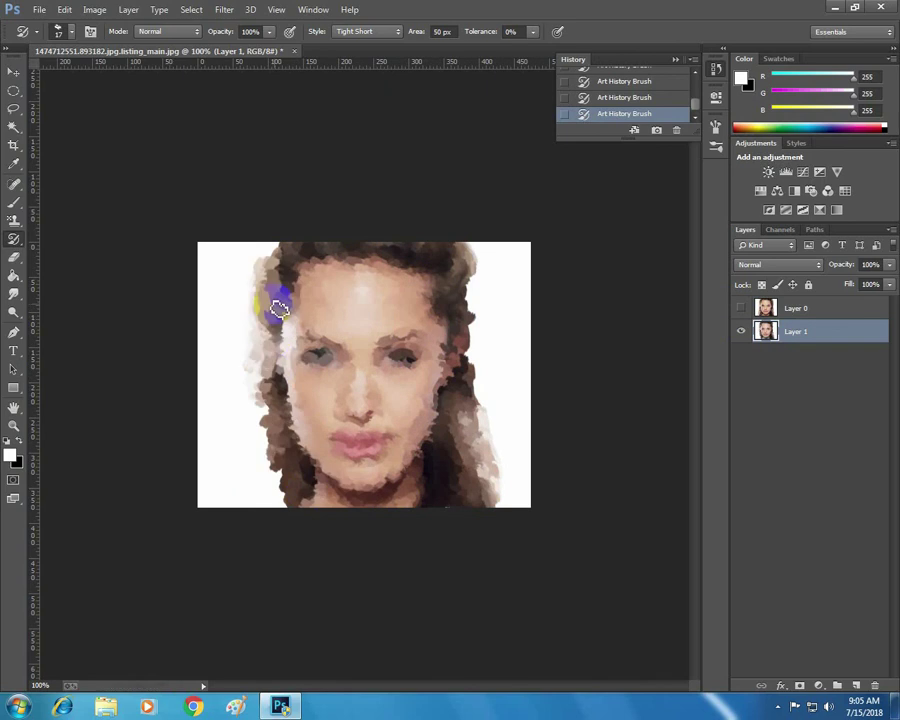
mouse_move(412, 355)
mouse_down()
mouse_move(482, 231)
mouse_move(502, 468)
mouse_move(538, 508)
mouse_move(261, 486)
mouse_move(272, 328)
mouse_move(235, 354)
mouse_move(237, 504)
mouse_move(275, 262)
mouse_move(610, 239)
mouse_up()
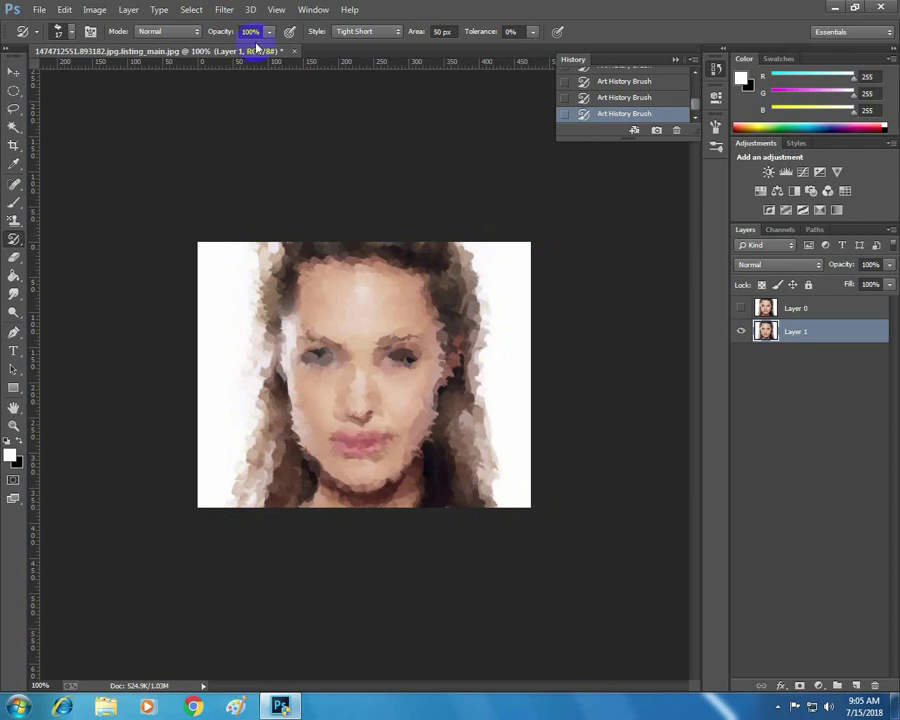
click(293, 51)
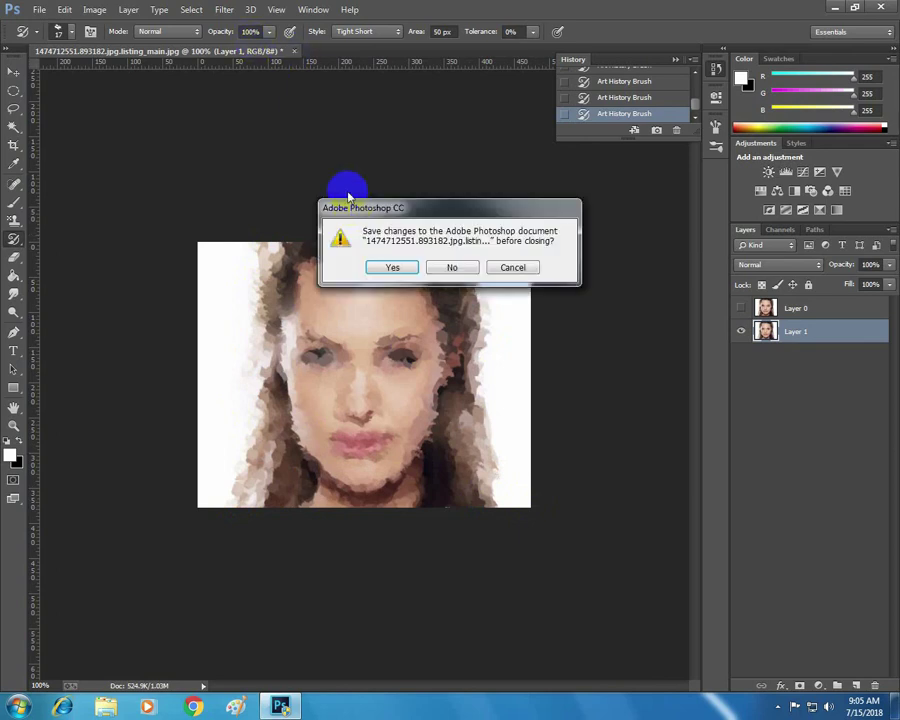
Close the portrait without saving and reopen vase-clipart-quERnw-clipart.png.
click(452, 266)
click(40, 9)
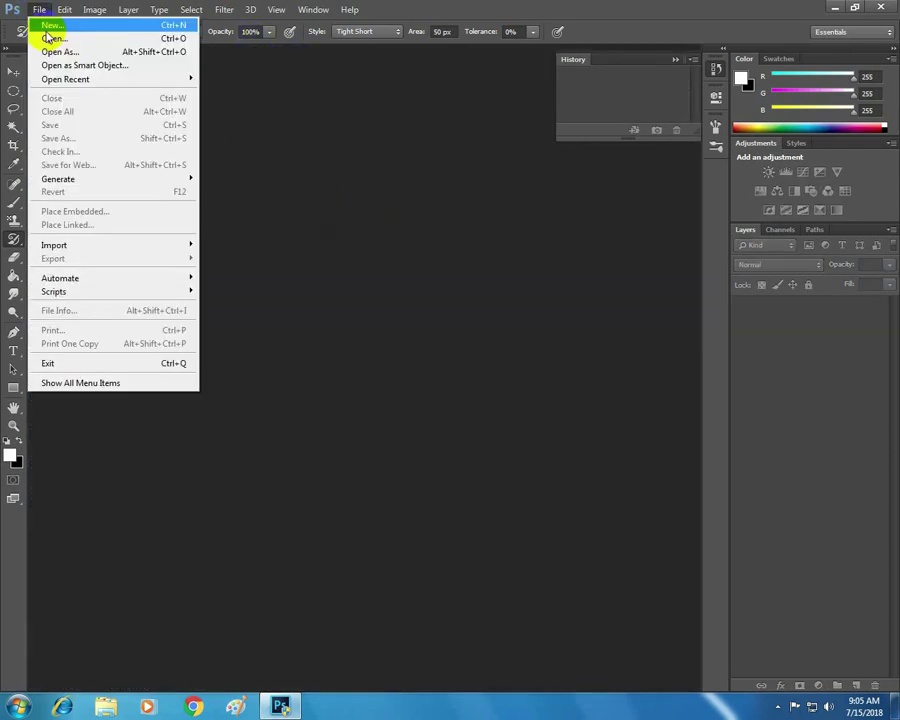
click(60, 36)
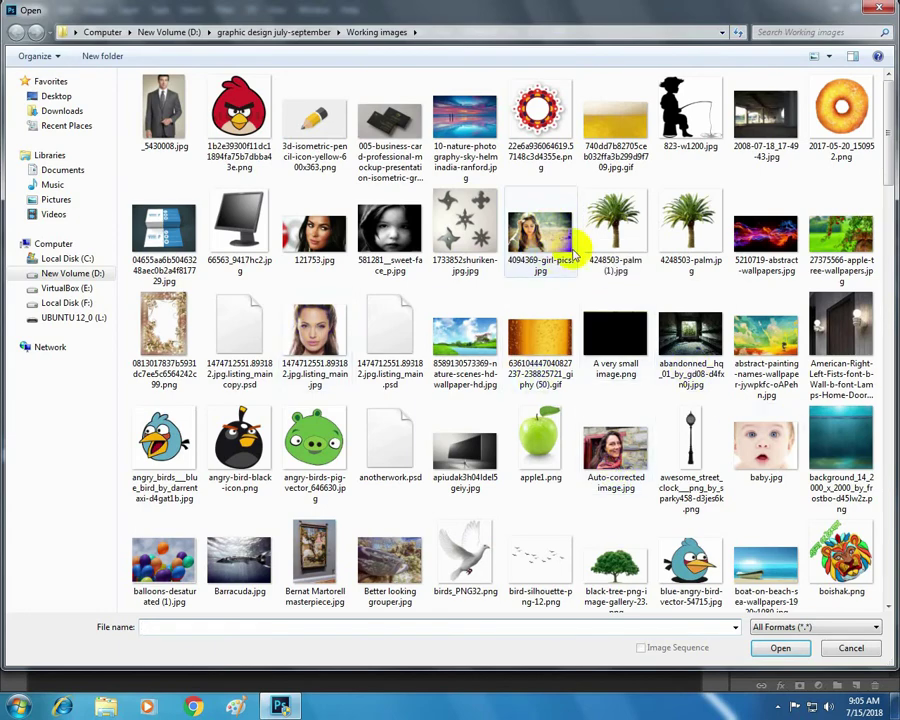
click(684, 205)
scroll(694, 251, down, 10)
scroll(700, 280, down, 3)
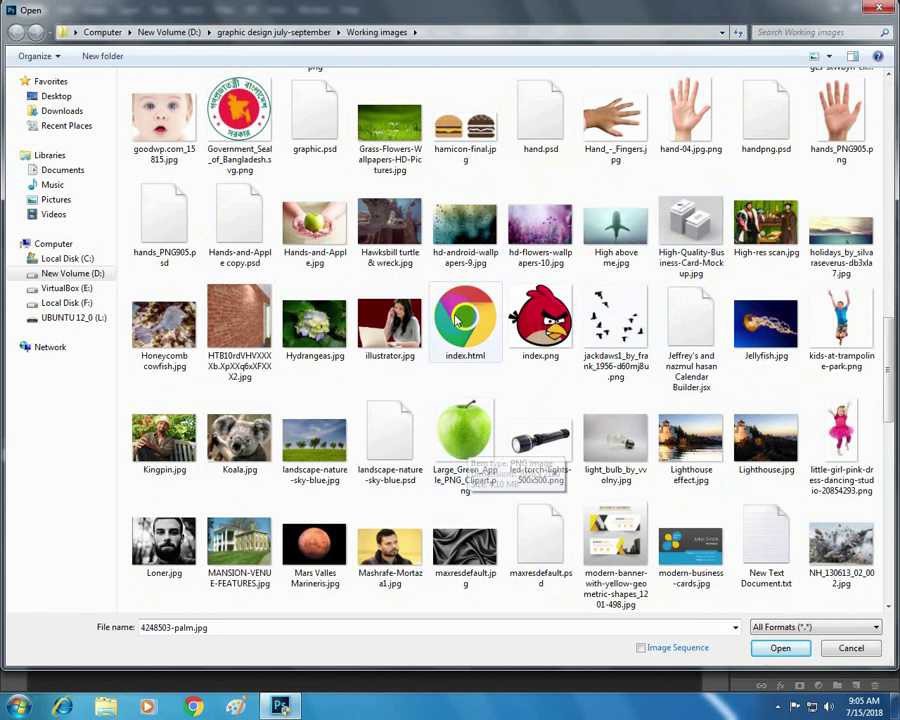
scroll(630, 294, down, 10)
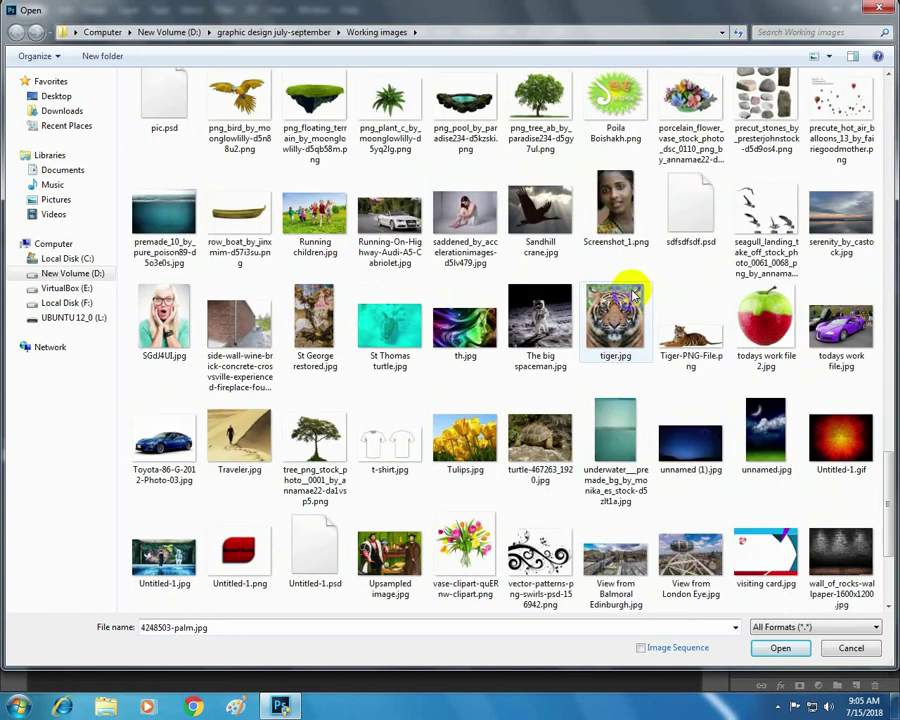
scroll(622, 320, down, 3)
scroll(487, 357, up, 1)
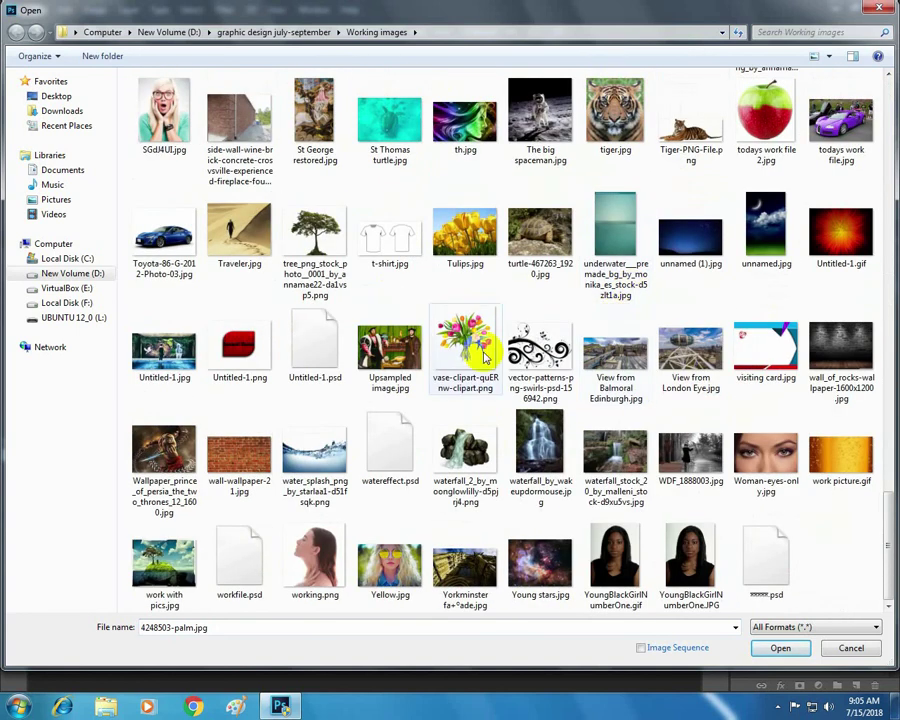
double_click(487, 357)
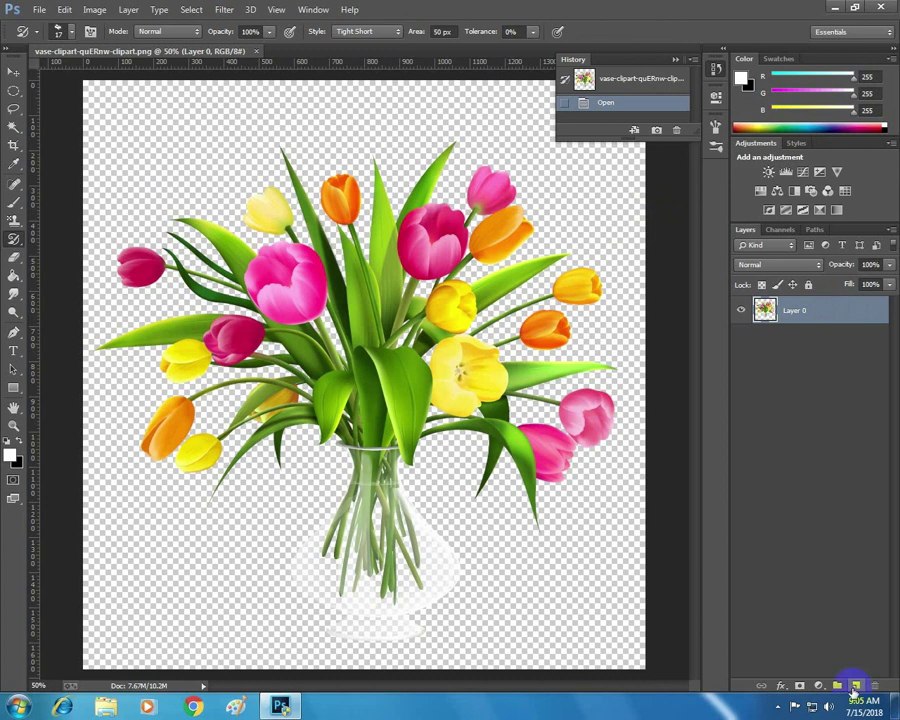
Paint Art History strokes over the tulips at brush sizes 250 and 60, then revert them.
mouse_move(528, 330)
mouse_down()
mouse_move(573, 330)
mouse_move(463, 355)
mouse_move(476, 354)
mouse_move(502, 388)
mouse_move(470, 404)
mouse_move(554, 375)
mouse_move(625, 373)
mouse_move(538, 392)
mouse_move(573, 301)
mouse_move(526, 317)
mouse_move(595, 283)
mouse_move(599, 300)
mouse_move(548, 300)
mouse_move(476, 325)
mouse_move(560, 267)
mouse_move(478, 287)
mouse_move(514, 259)
mouse_move(476, 271)
mouse_move(526, 187)
mouse_move(518, 175)
mouse_move(437, 236)
mouse_move(492, 177)
mouse_move(493, 207)
mouse_move(490, 185)
mouse_move(455, 190)
mouse_move(320, 250)
mouse_move(400, 330)
mouse_move(500, 300)
mouse_move(348, 476)
mouse_move(428, 617)
mouse_move(425, 400)
mouse_up()
key(bracketright)
key(bracketright)
key(bracketright)
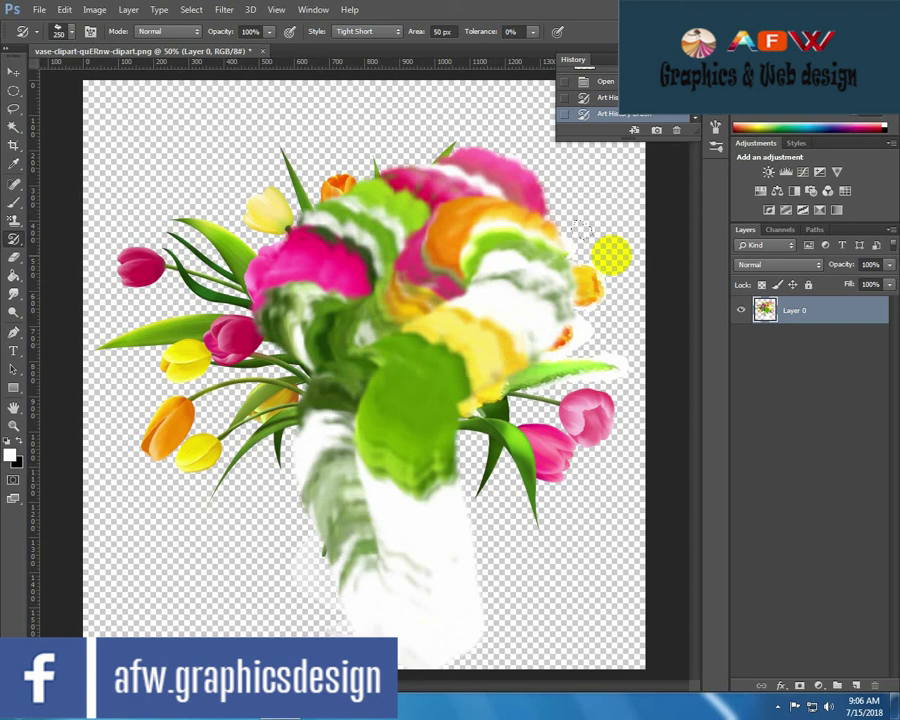
key(ctrl+alt+z)
key(ctrl+alt+z)
key(ctrl+alt+z)
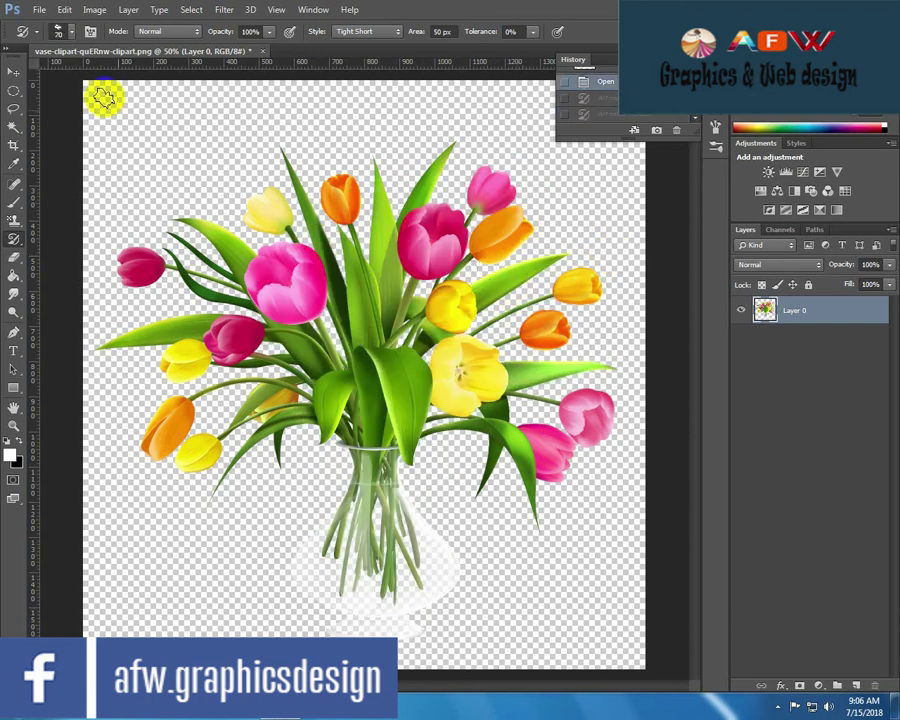
key(bracketleft)
key(bracketleft)
key(bracketleft)
key(bracketleft)
key(bracketleft)
key(bracketleft)
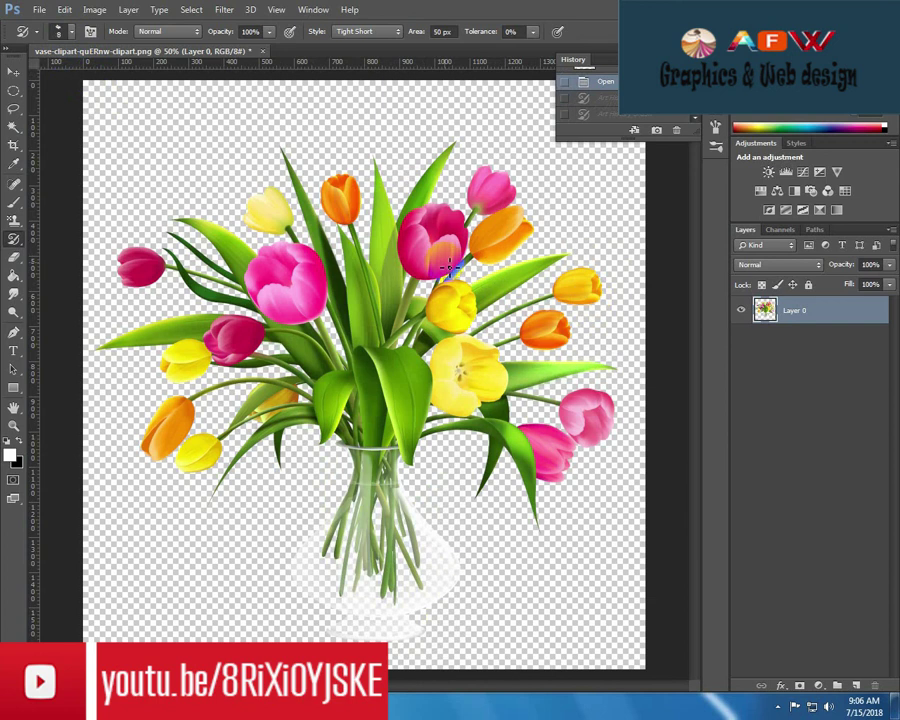
key(bracketright)
key(bracketright)
mouse_move(518, 207)
mouse_down()
mouse_move(495, 195)
mouse_move(462, 244)
mouse_move(417, 266)
mouse_move(456, 188)
mouse_move(450, 150)
mouse_move(398, 248)
mouse_move(388, 157)
mouse_move(402, 287)
mouse_move(378, 291)
mouse_move(390, 245)
mouse_move(346, 201)
mouse_move(350, 229)
mouse_move(338, 185)
mouse_move(380, 322)
mouse_move(422, 292)
mouse_move(398, 346)
mouse_move(412, 395)
mouse_move(422, 366)
mouse_move(416, 386)
mouse_move(456, 418)
mouse_move(463, 398)
mouse_move(478, 404)
mouse_move(478, 446)
mouse_move(502, 388)
mouse_move(554, 382)
mouse_move(550, 444)
mouse_move(556, 420)
mouse_move(594, 395)
mouse_move(571, 422)
mouse_move(575, 446)
mouse_up()
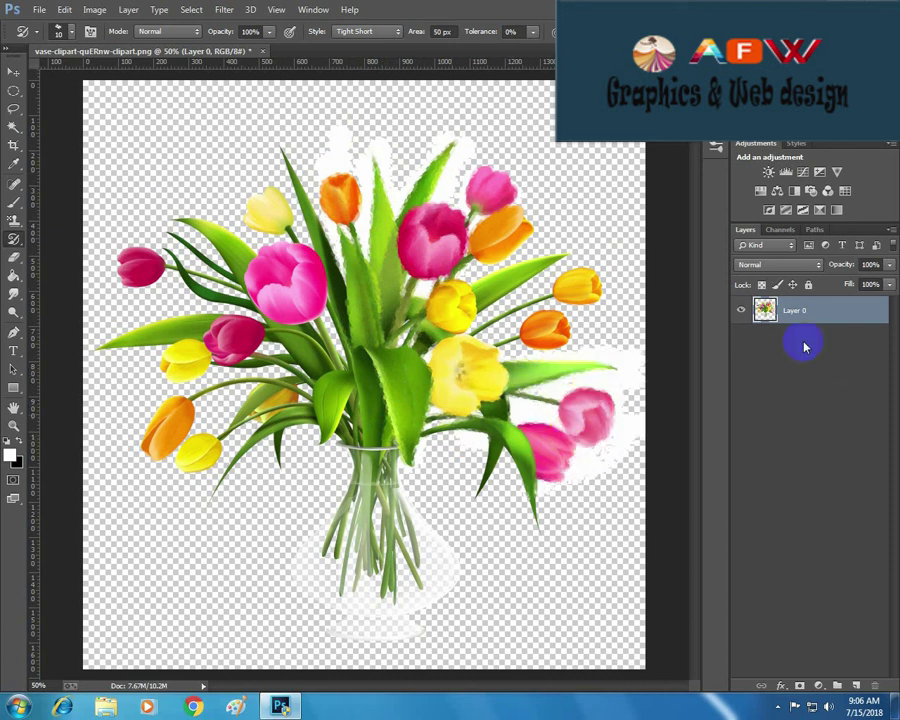
key(F12)
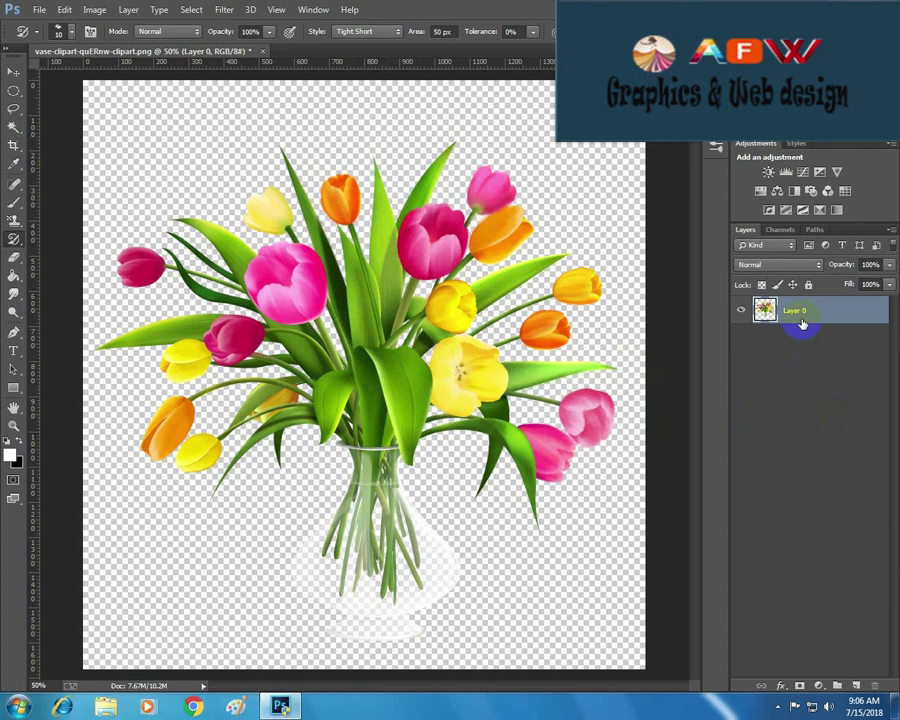
Add a new Layer 1 above the tulips and fill it with white.
click(855, 677)
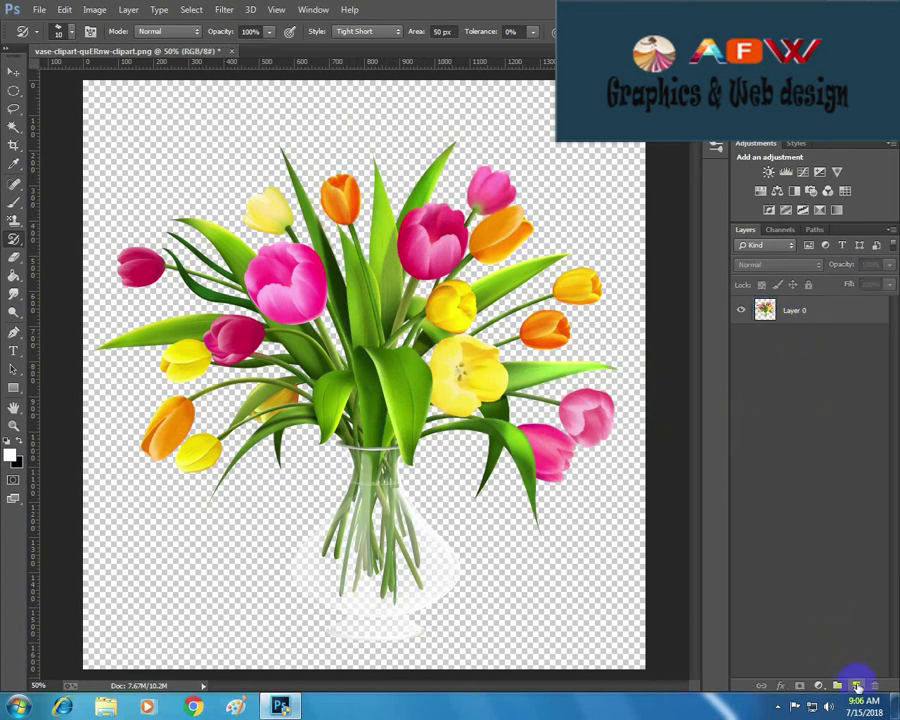
click(857, 685)
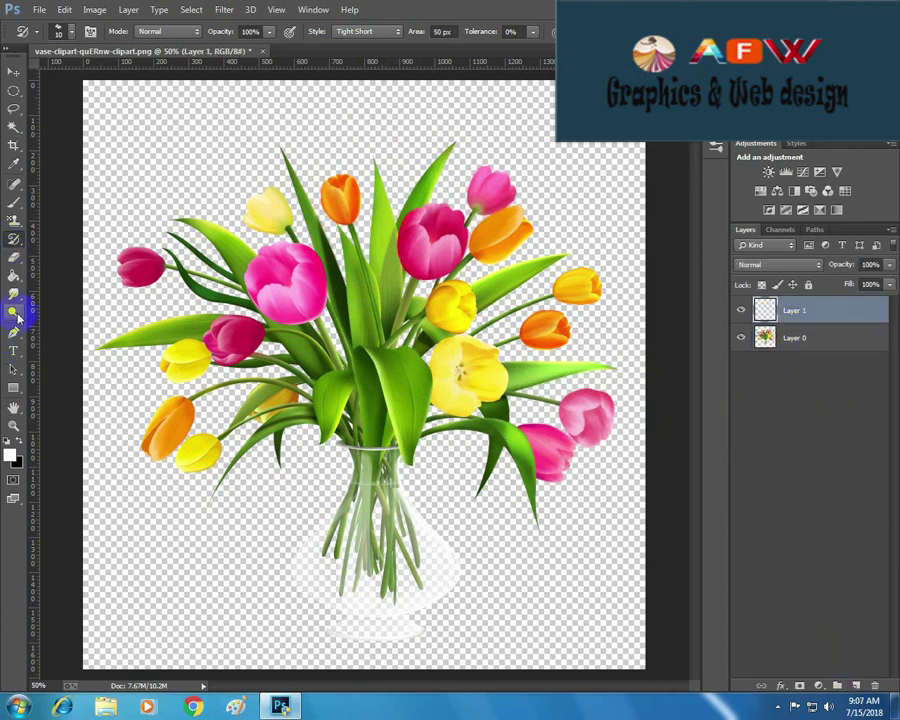
click(14, 262)
click(382, 378)
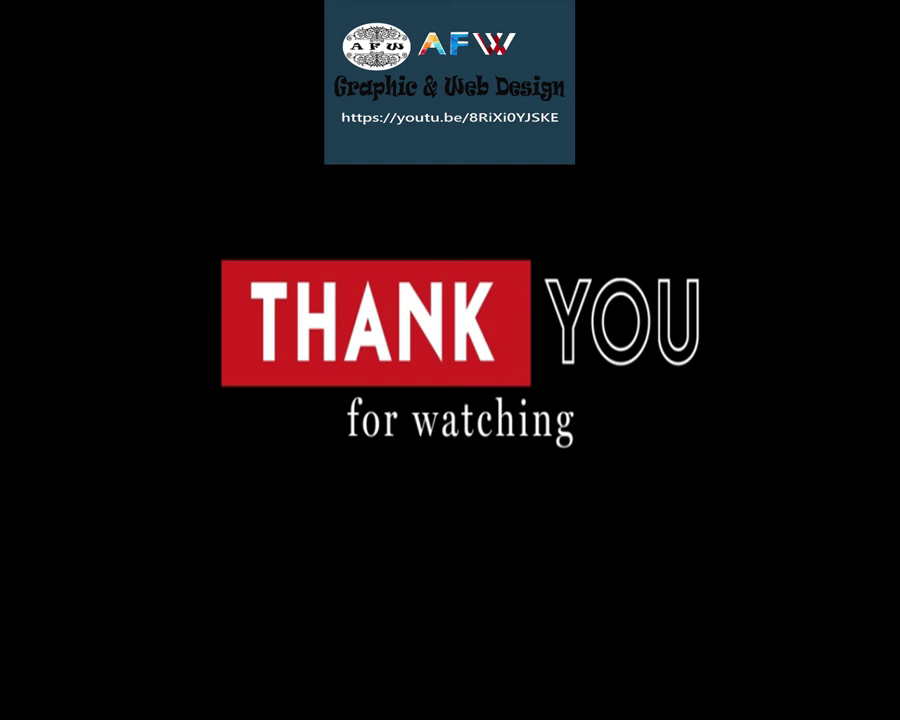